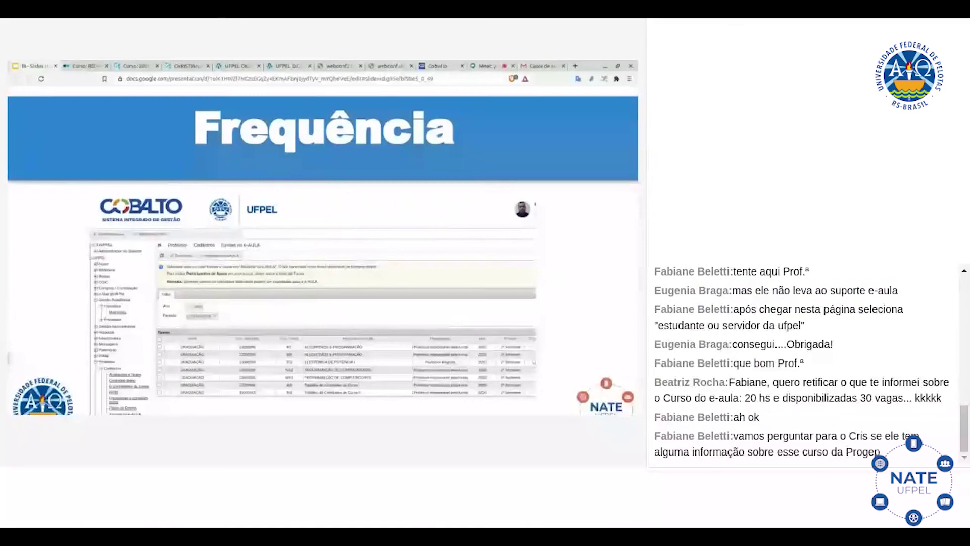
Leave the slide presentation, switch to Cobalto and open the professor's Frequência e conteúdo diário page
key(Escape)
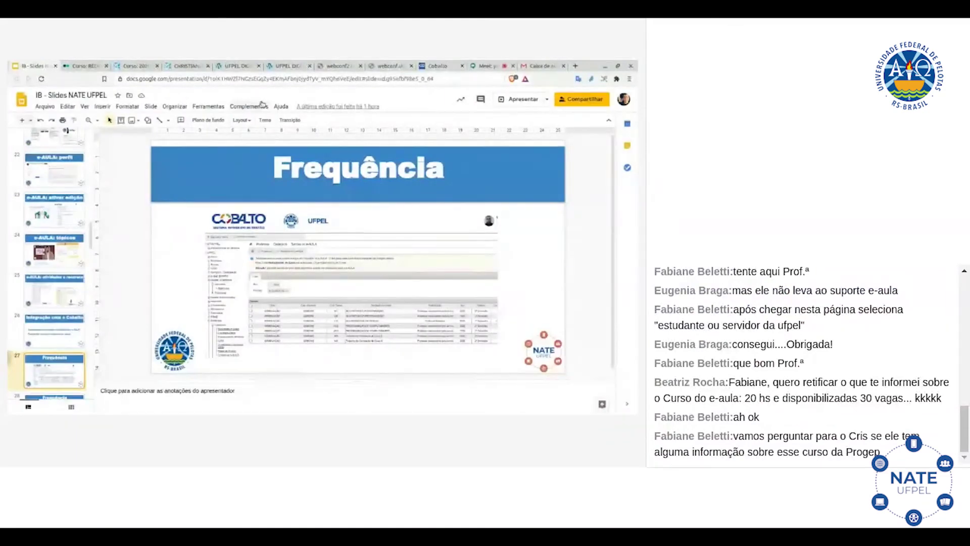
click(429, 67)
scroll(97, 300, down, 1)
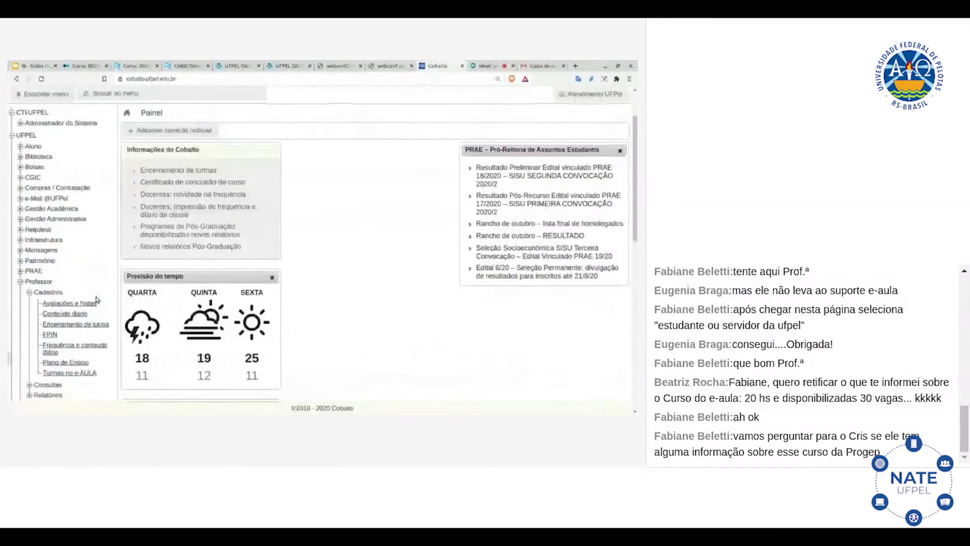
scroll(97, 299, down, 1)
click(79, 285)
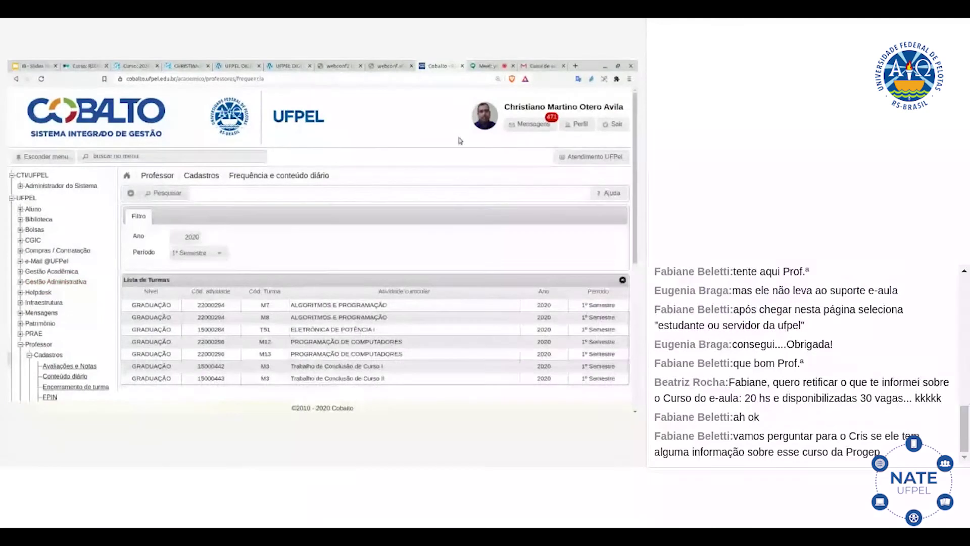
Find the e-AULA attendance registration tutorials for Cobalto and Moodle on the UFPEL Digital support materials page
key(ctrl+5)
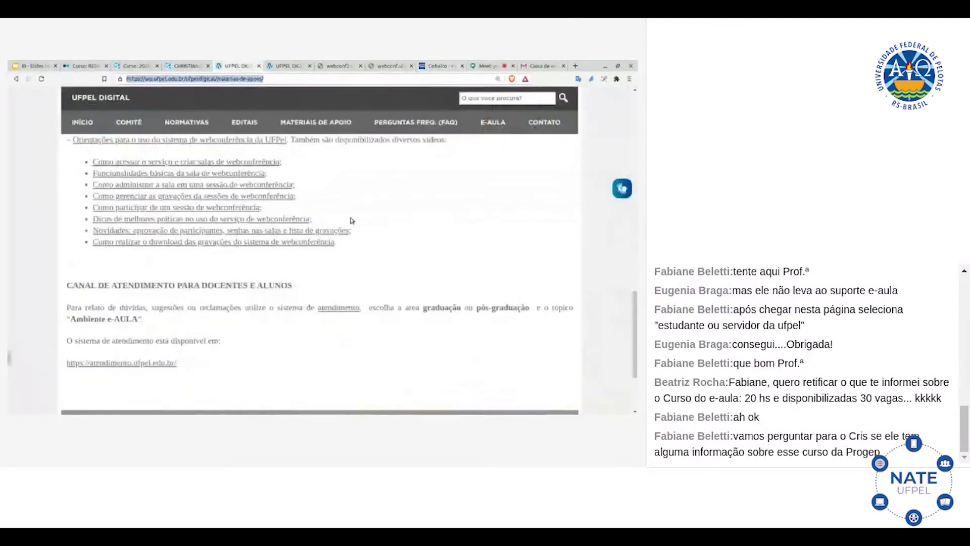
scroll(353, 221, up, 3)
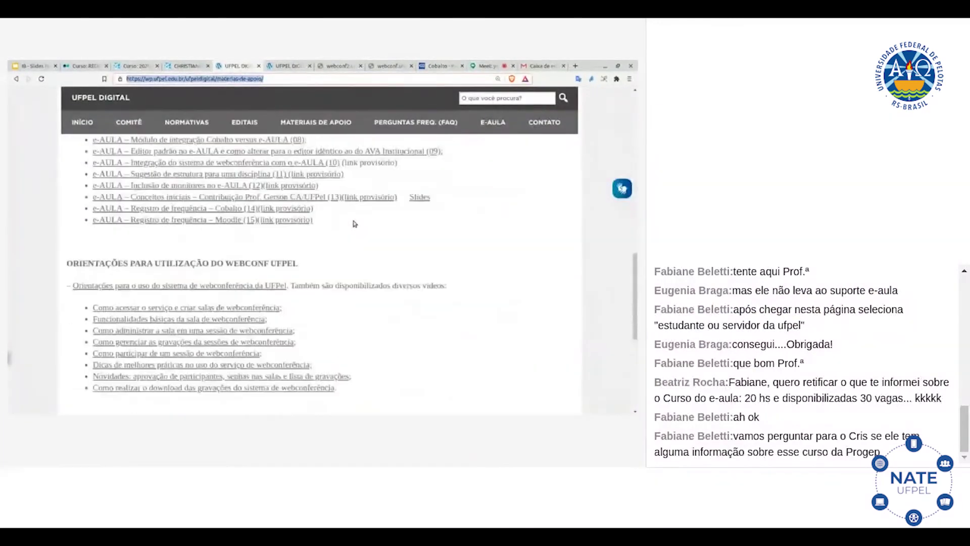
scroll(355, 223, up, 1)
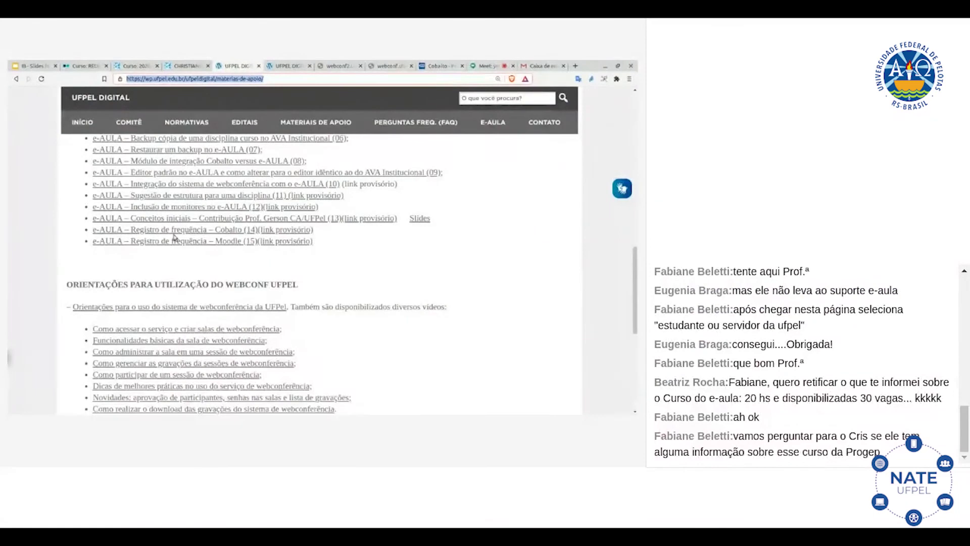
Return to Cobalto and open the registered lessons of class T51, Eletrônica de Potência I
click(436, 66)
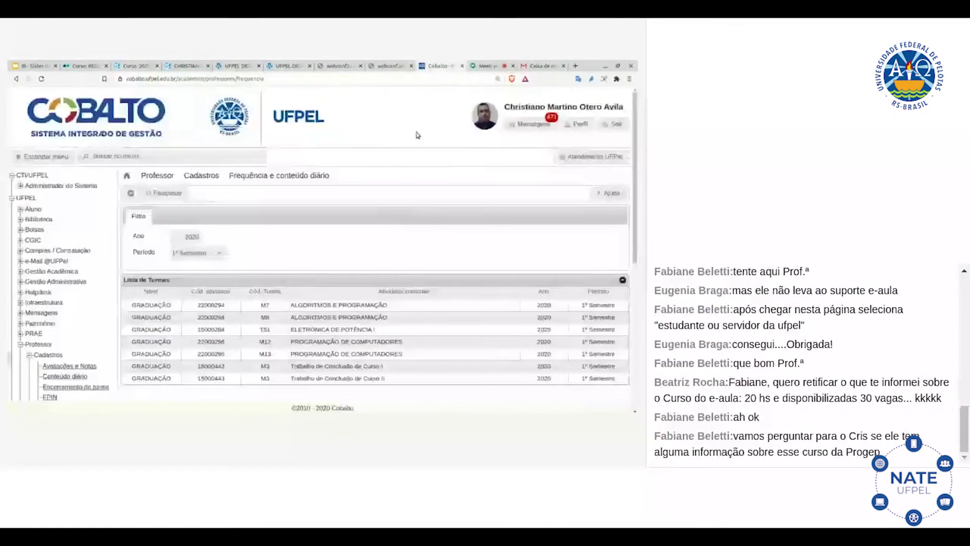
scroll(418, 135, down, 1)
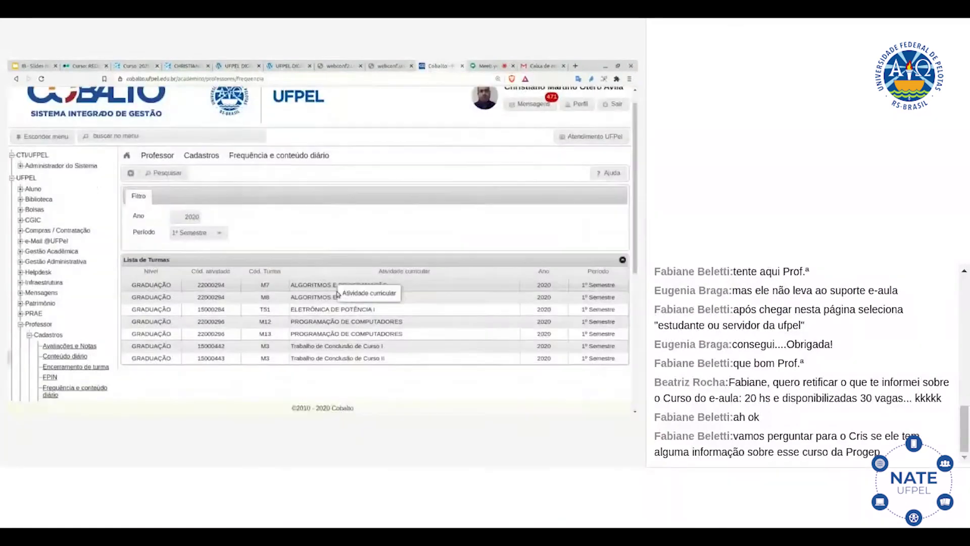
click(202, 309)
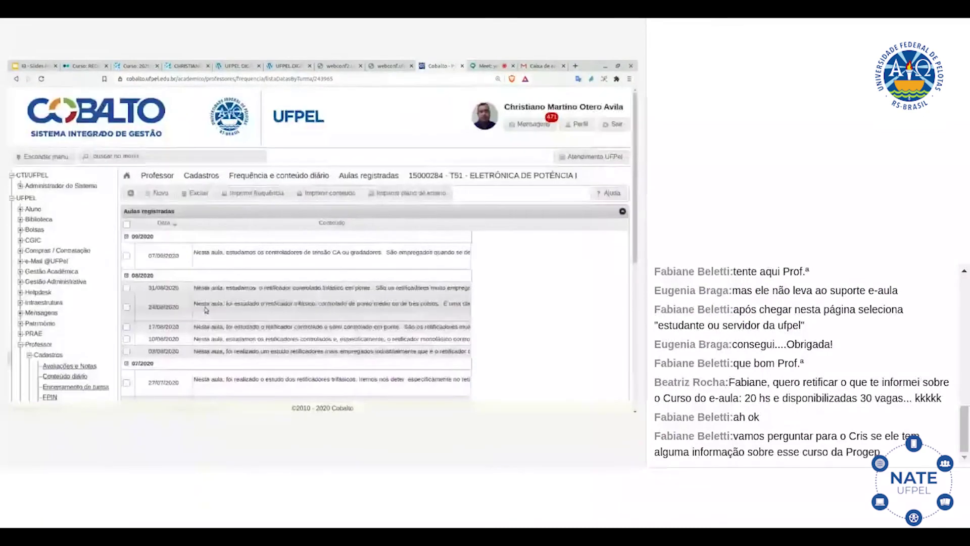
View the automatic and manual attendance registration forms for a new lesson, and return to the registered lessons
click(154, 193)
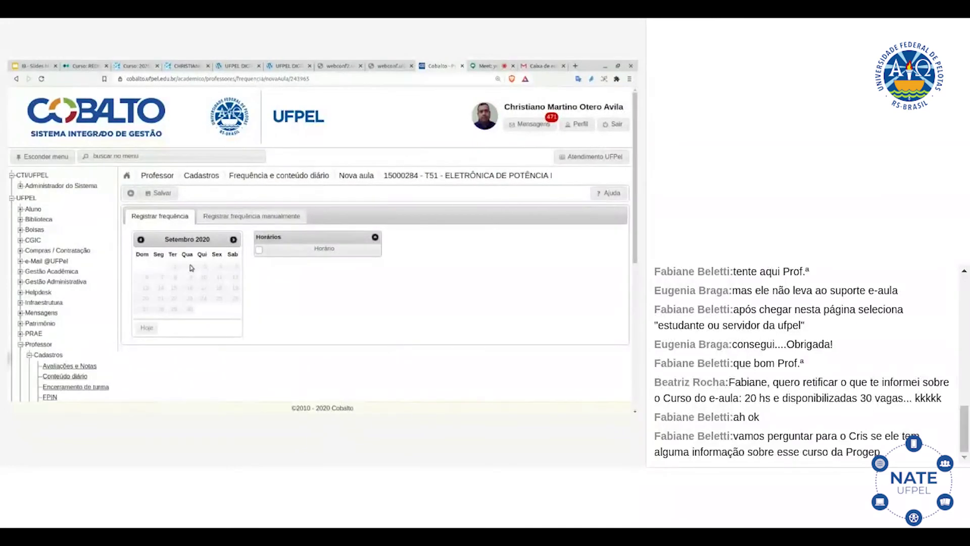
click(252, 218)
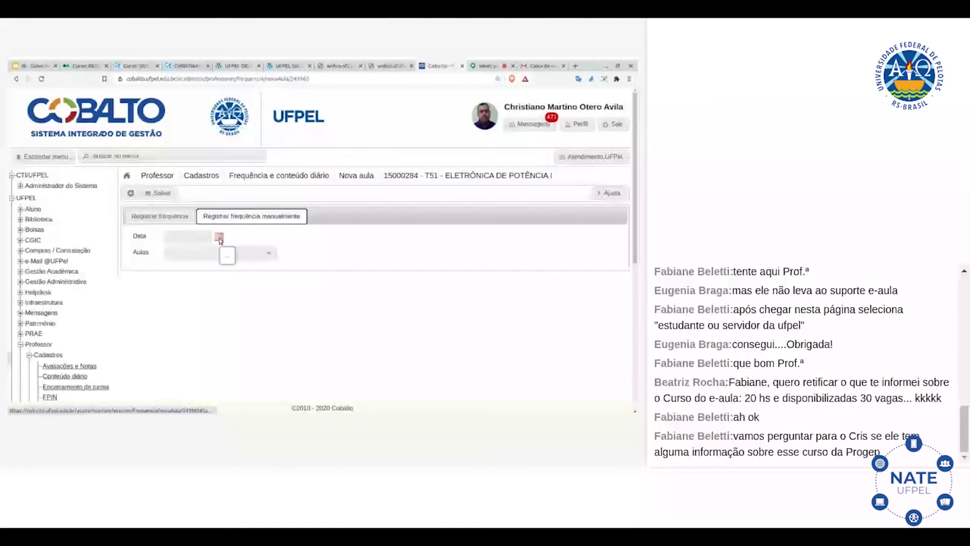
click(133, 193)
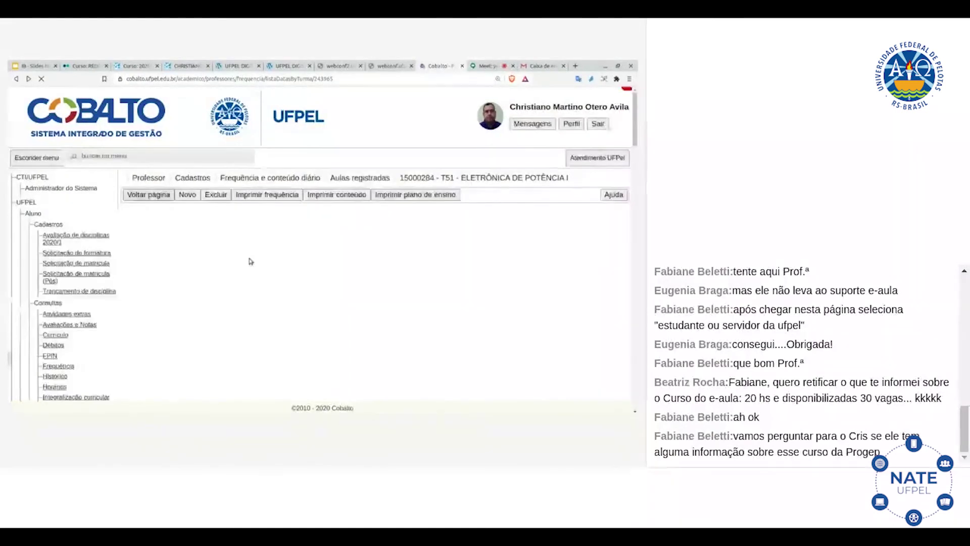
Look through the registered lessons from June to September 2020 and their content descriptions
scroll(260, 293, down, 5)
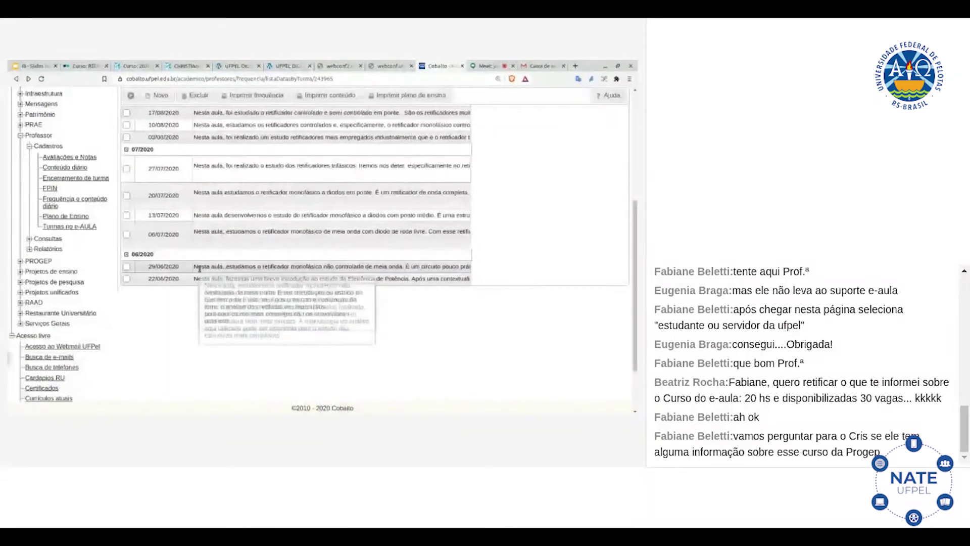
scroll(219, 255, up, 2)
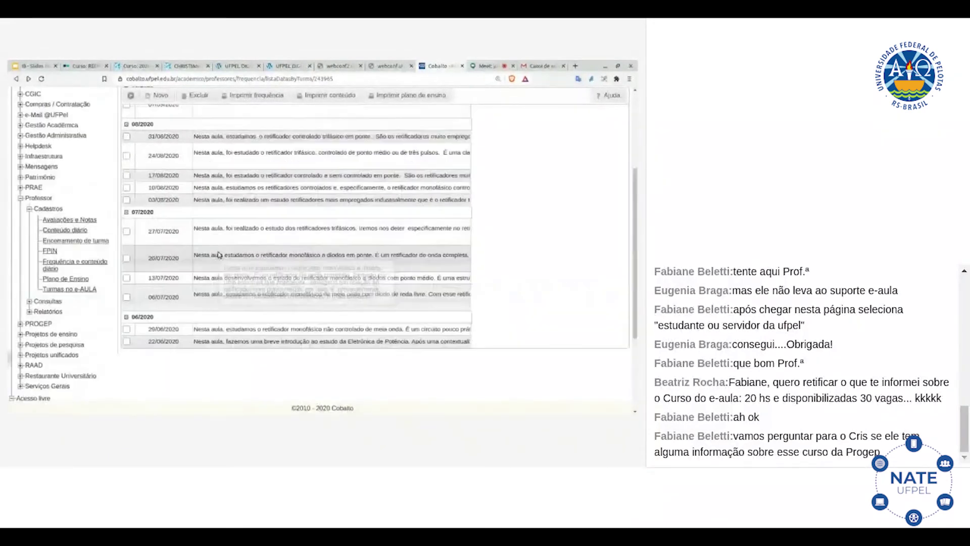
scroll(219, 255, up, 2)
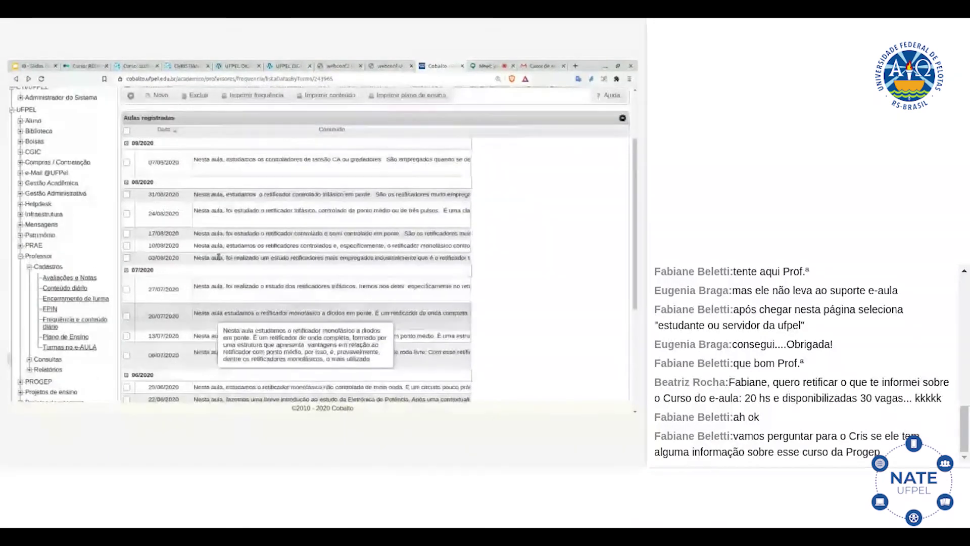
scroll(219, 257, up, 1)
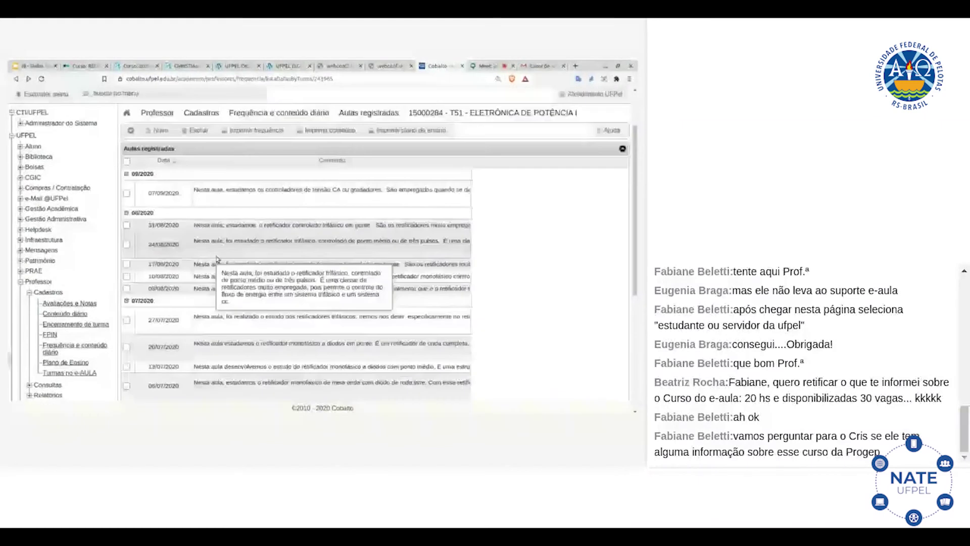
scroll(218, 259, down, 4)
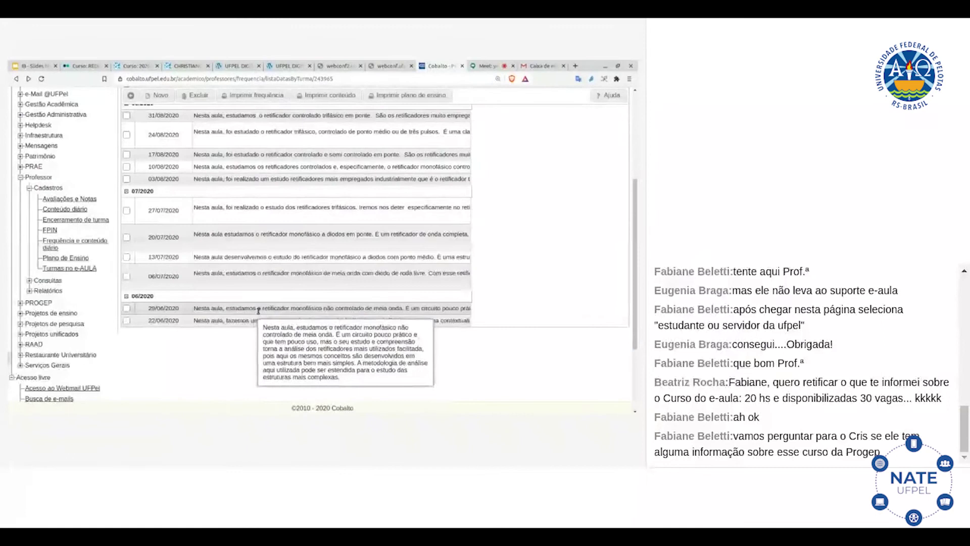
scroll(259, 310, up, 5)
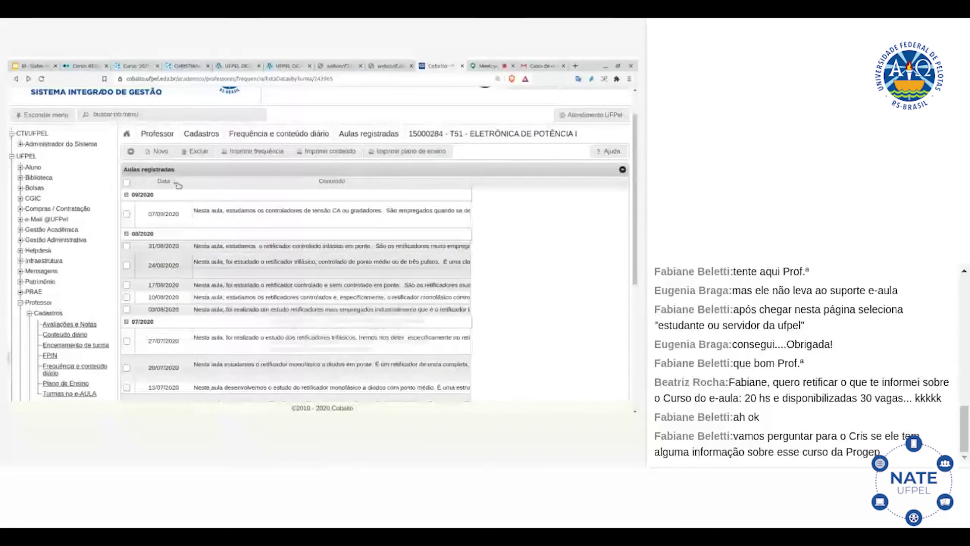
Create a new lesson with manual attendance registration, dated 01/10/2020 with 6 lessons, and save it
click(160, 151)
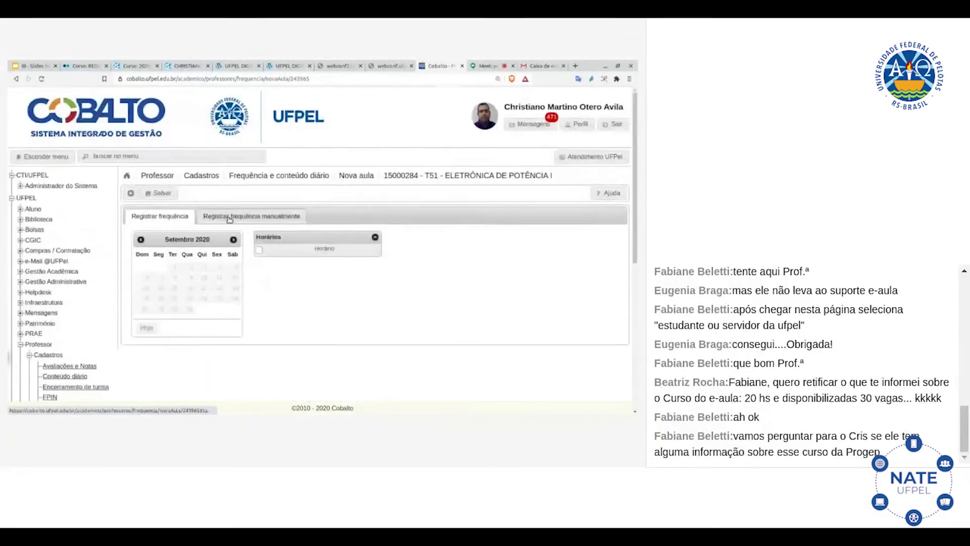
click(230, 217)
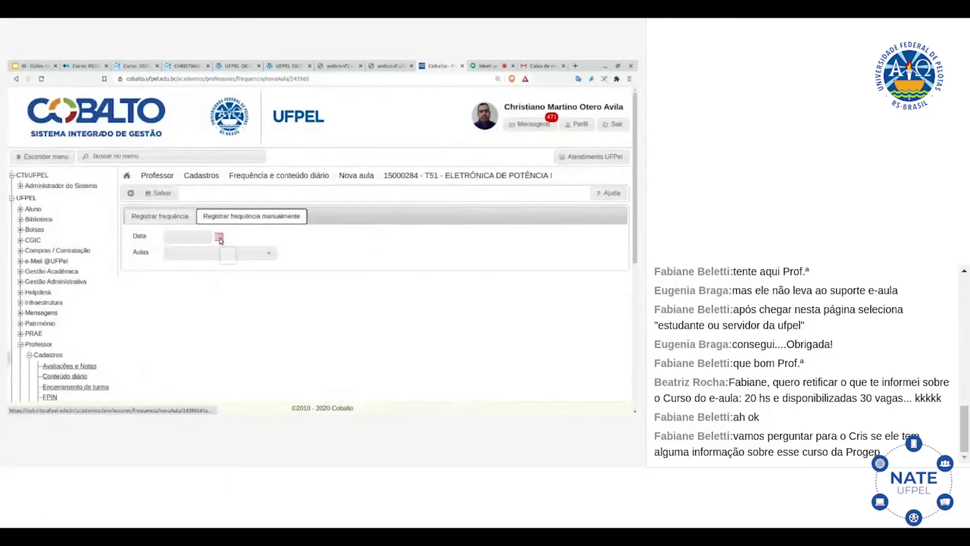
click(220, 237)
click(219, 252)
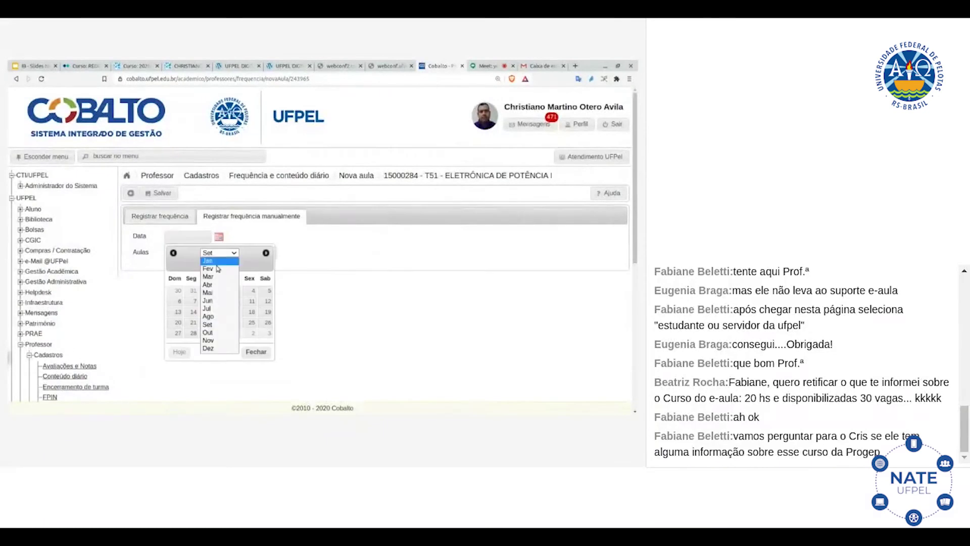
click(225, 333)
click(235, 293)
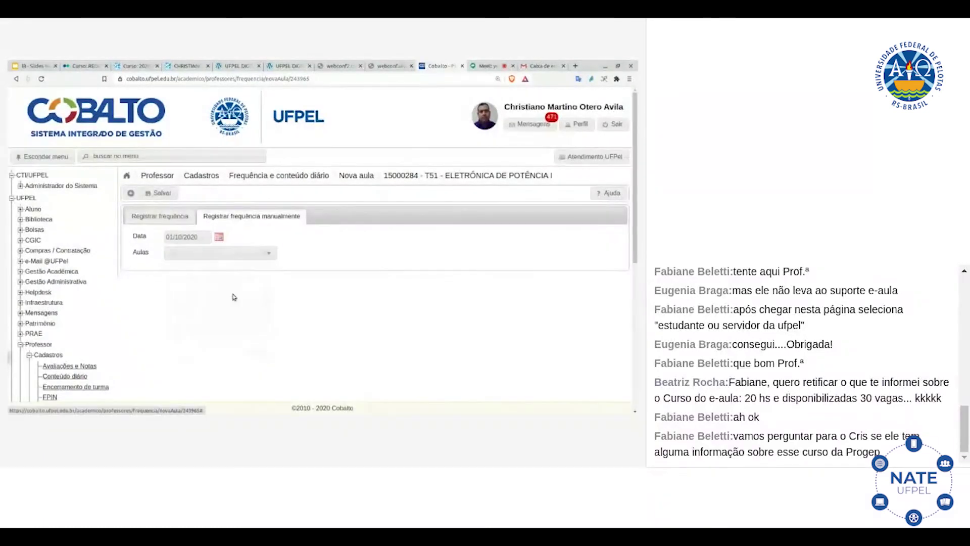
click(220, 252)
click(192, 346)
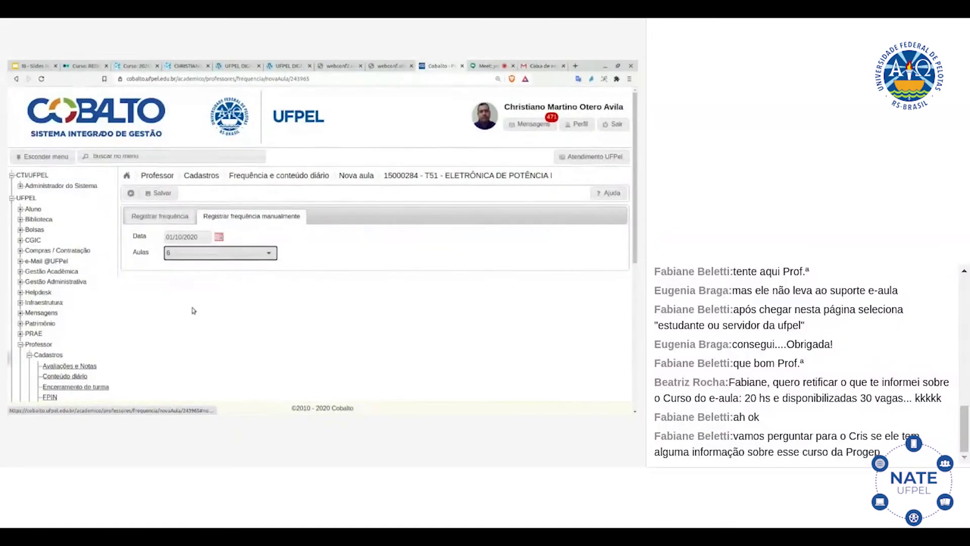
click(183, 214)
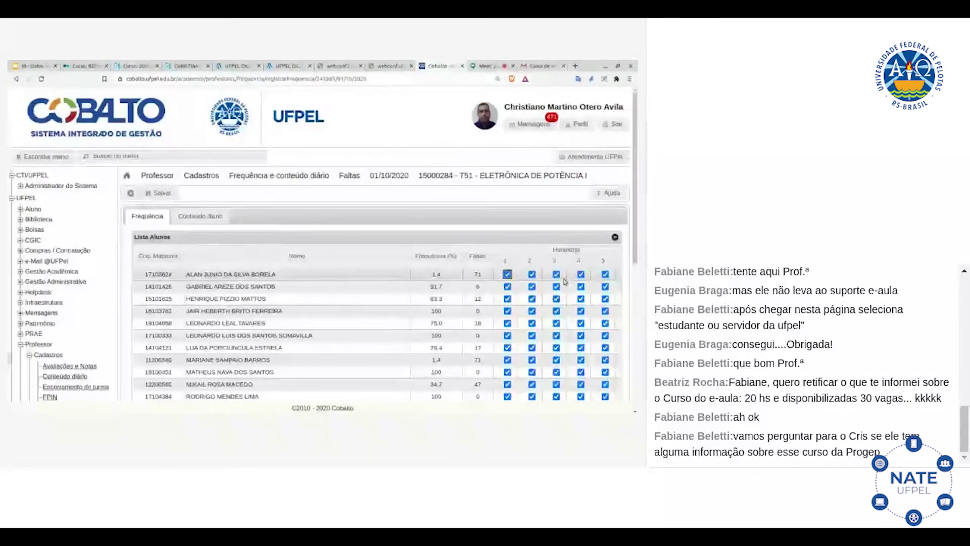
Return to the registered lessons and delete the 01/10/2020 record
click(129, 193)
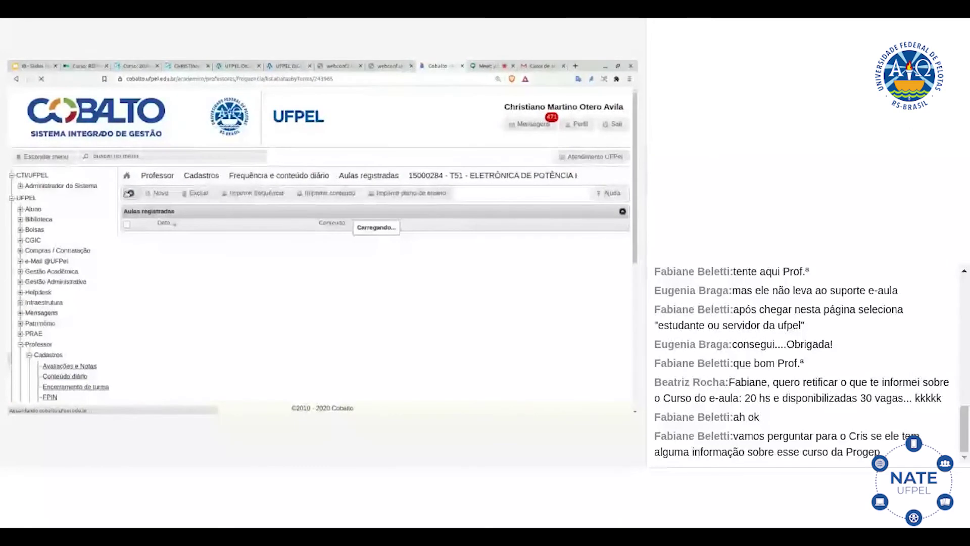
click(126, 248)
click(196, 193)
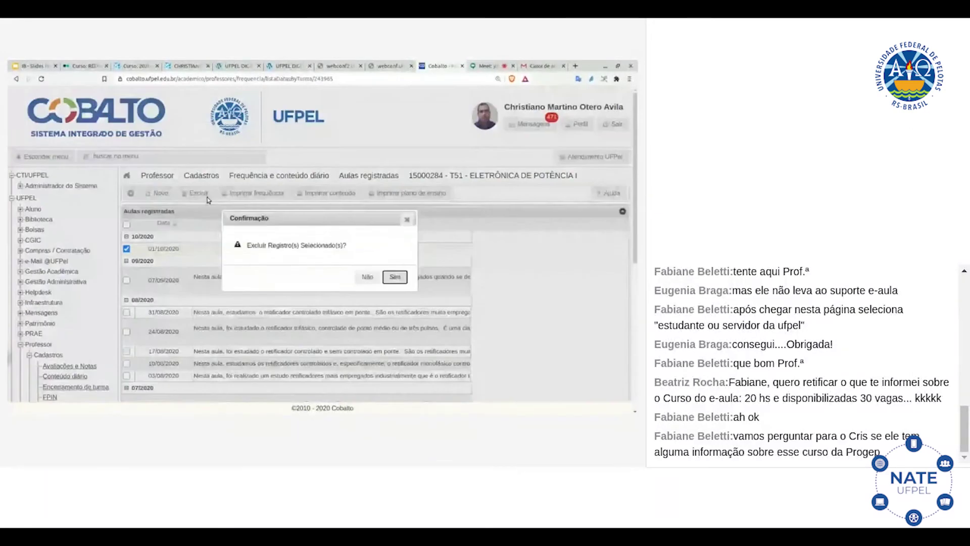
click(392, 275)
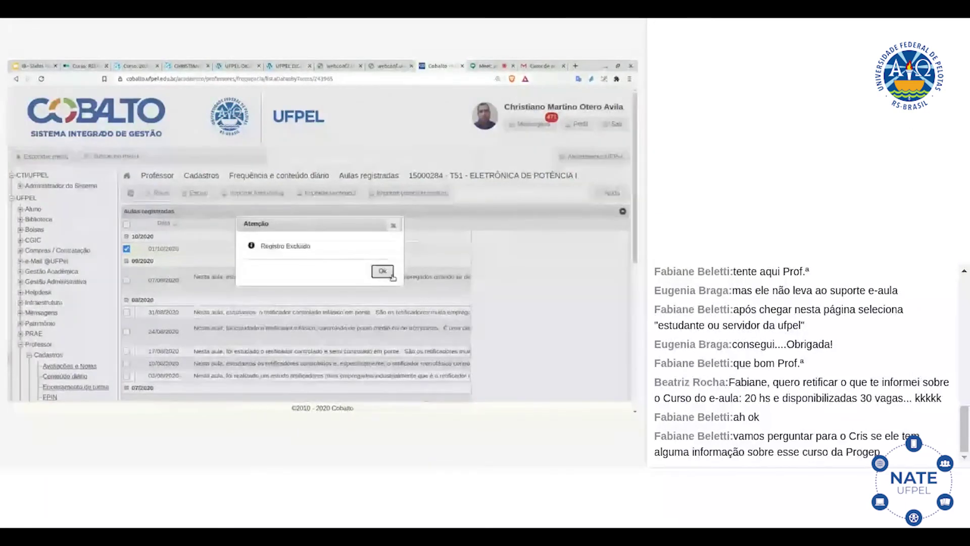
click(386, 275)
Start a new lesson with manual attendance registration and set its date to 01/10/2020
click(161, 193)
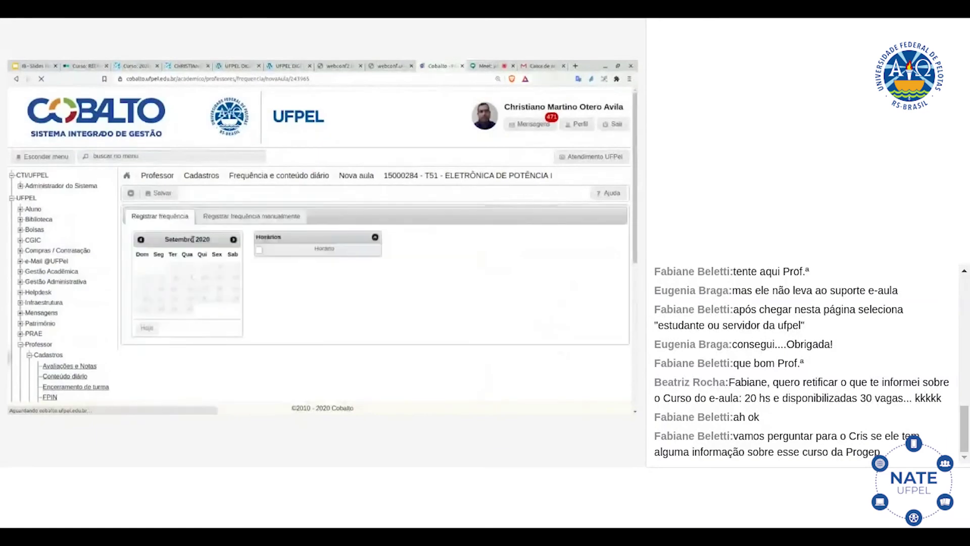
click(206, 217)
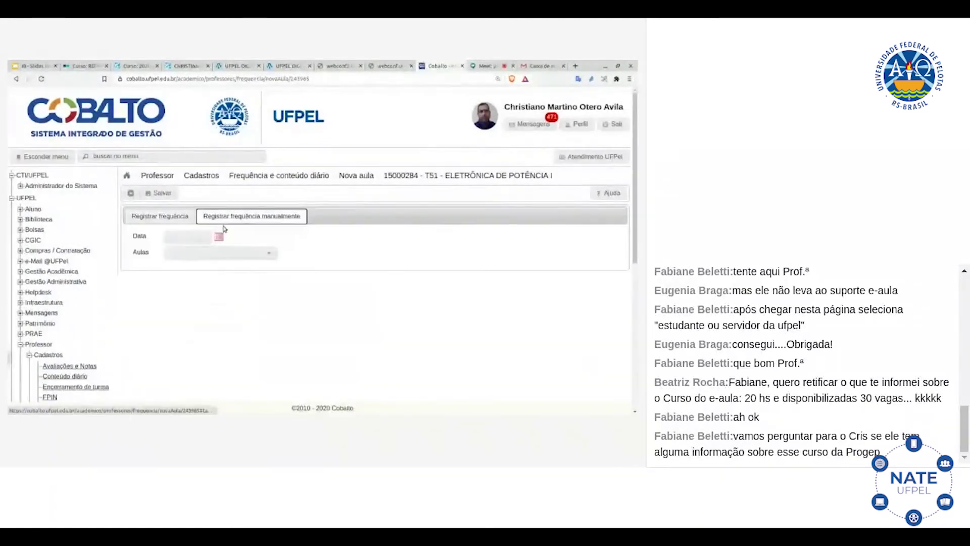
click(219, 236)
click(224, 256)
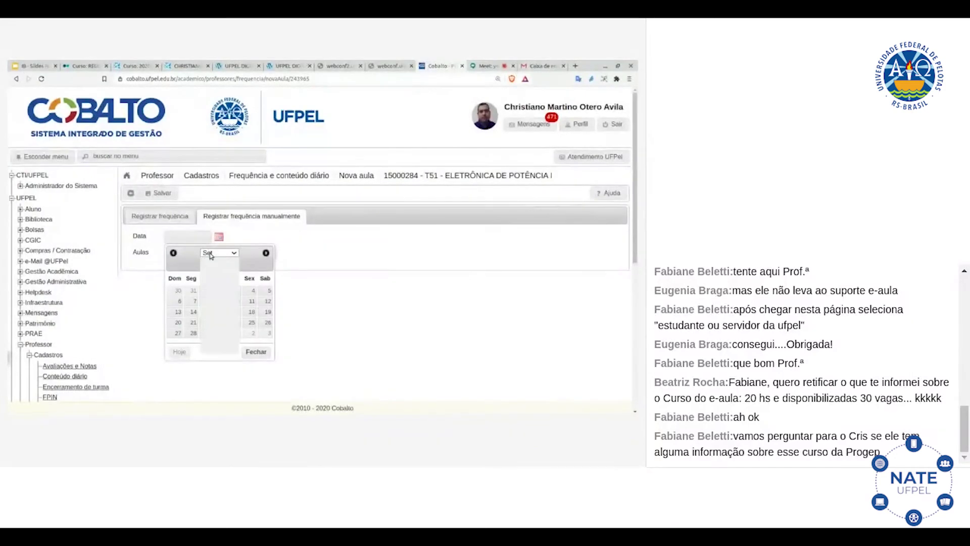
click(214, 332)
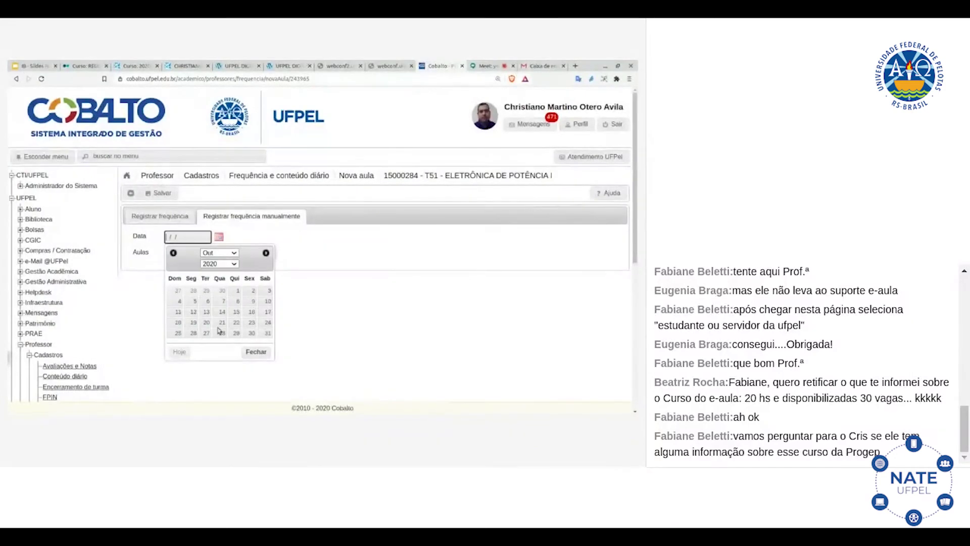
click(238, 291)
Set the number of lessons to 6, save the record and review the students' attendance list
click(182, 253)
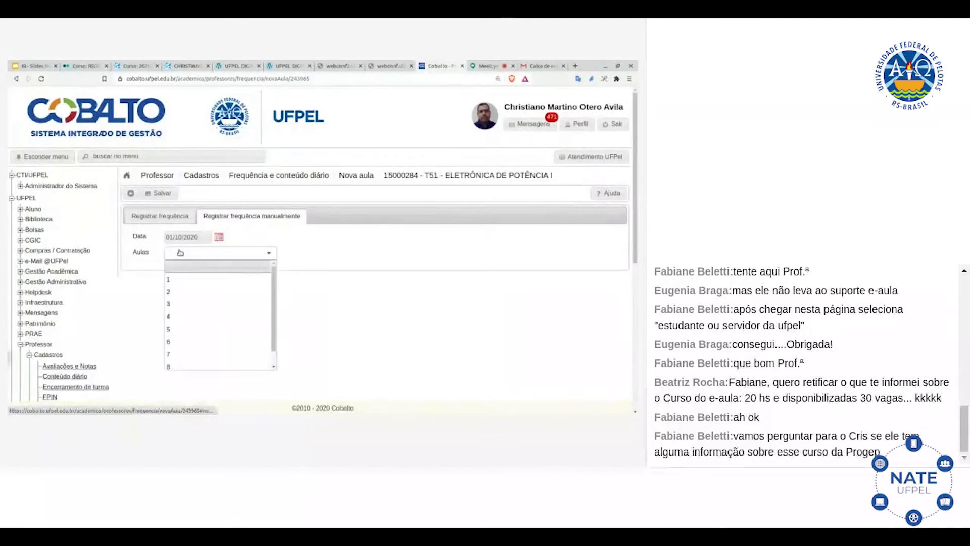
click(174, 315)
click(159, 194)
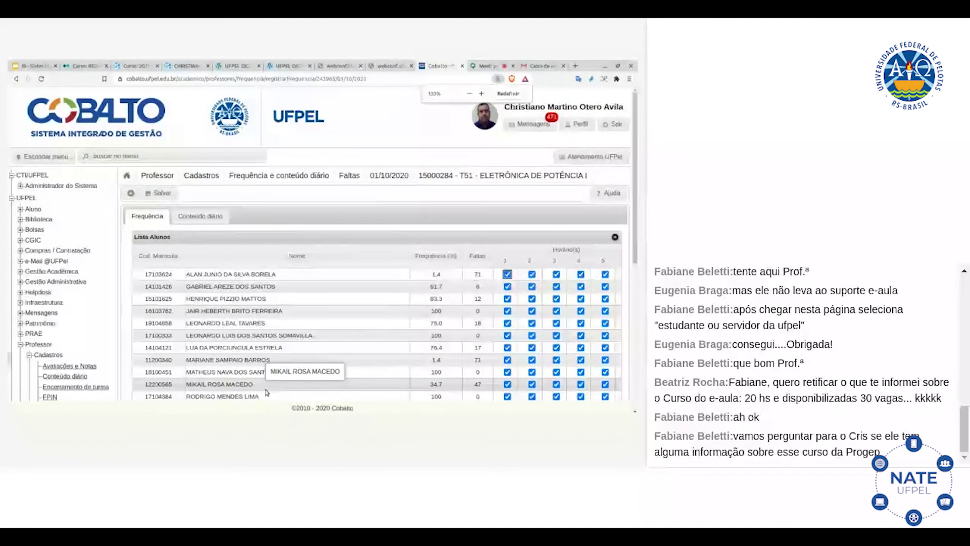
key(ctrl+minus)
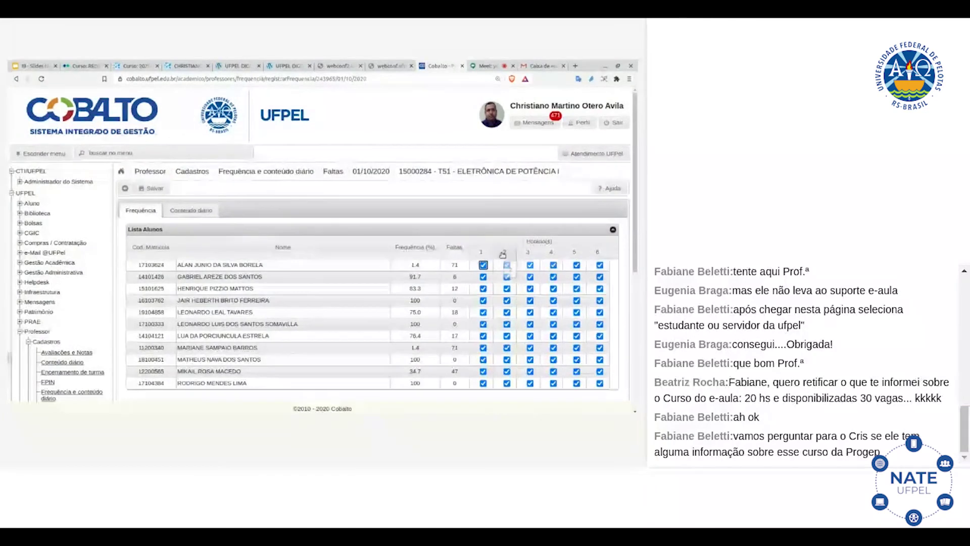
scroll(404, 278, down, 1)
scroll(328, 303, up, 1)
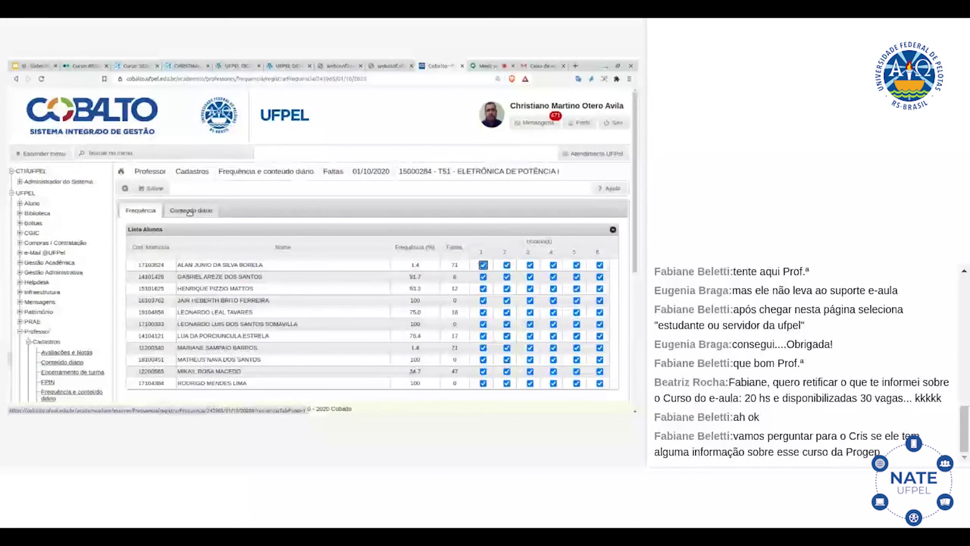
View the daily content form of the 01/10/2020 lesson, with a brief look at the Frequência slide
click(189, 211)
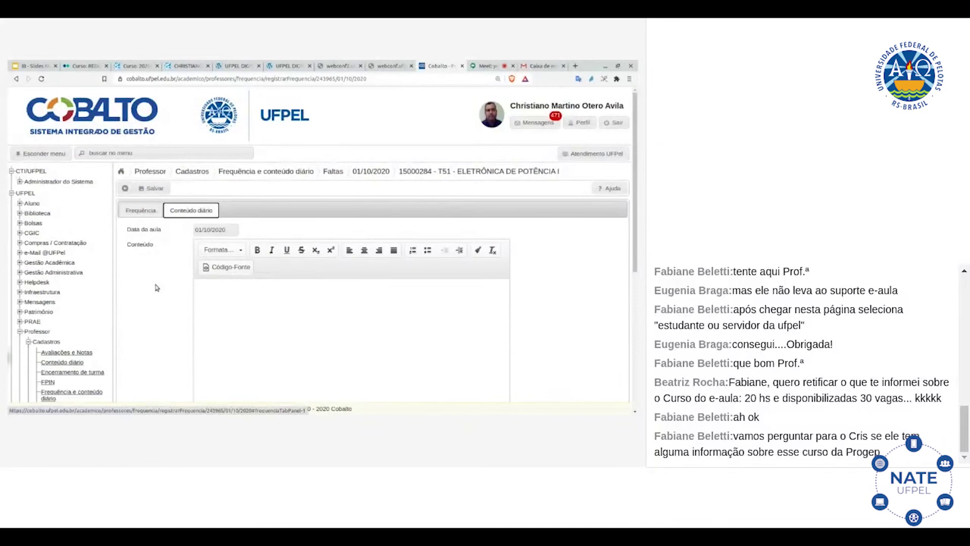
click(32, 66)
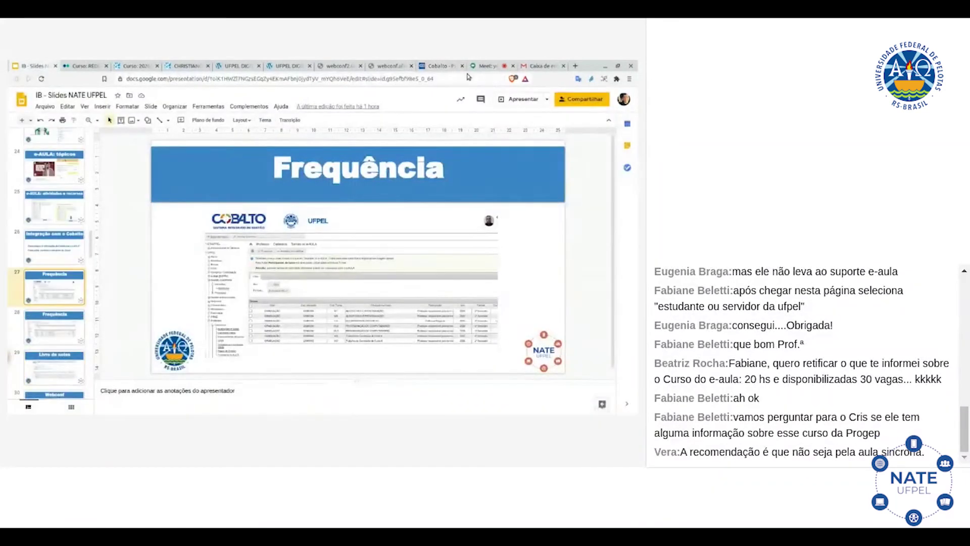
click(436, 66)
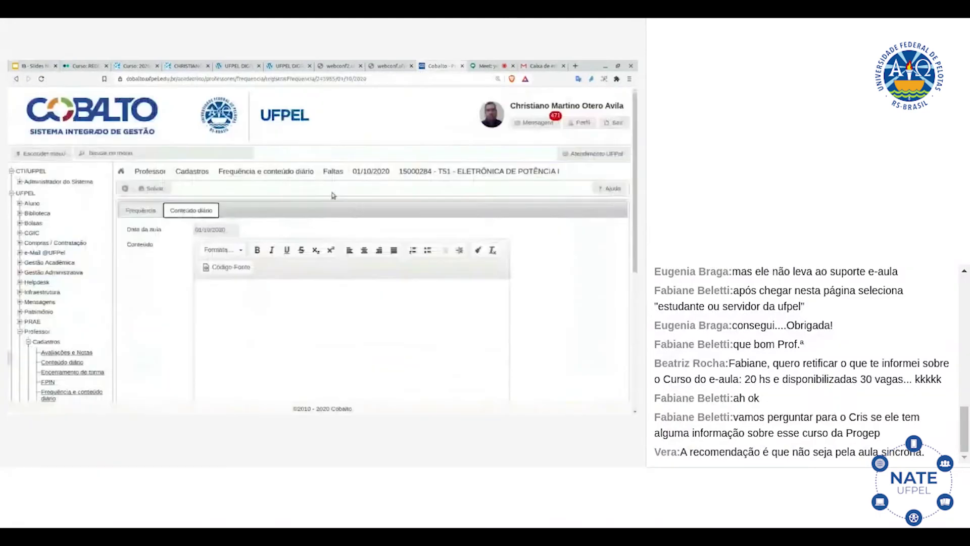
Open the e-AULA classes list and view the support participants page of the T51 Eletrônica de Potência I class
scroll(36, 289, down, 3)
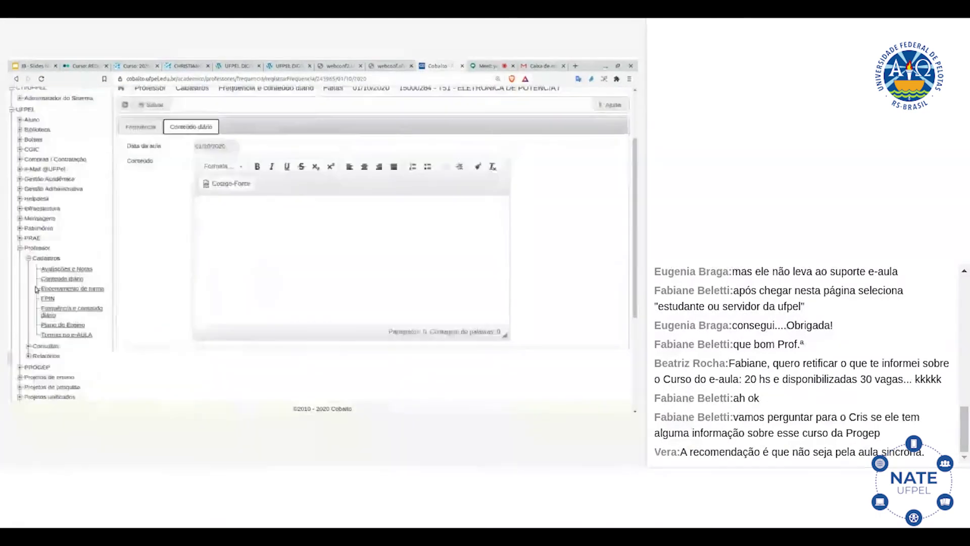
scroll(36, 289, down, 3)
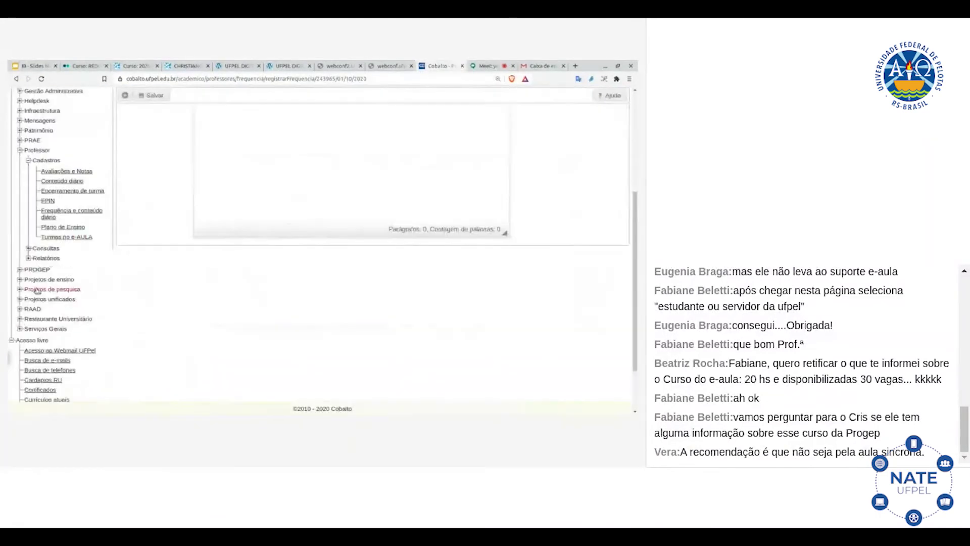
click(58, 238)
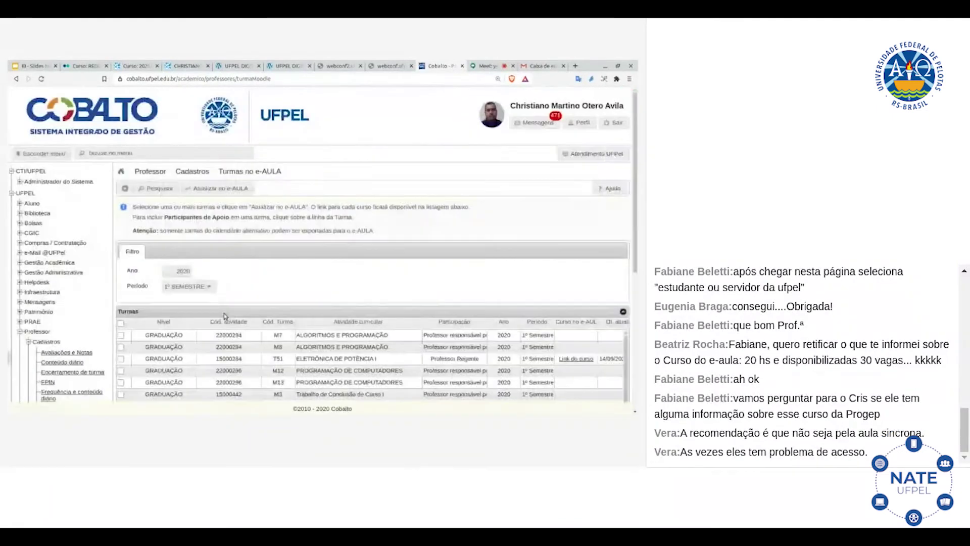
scroll(225, 316, down, 2)
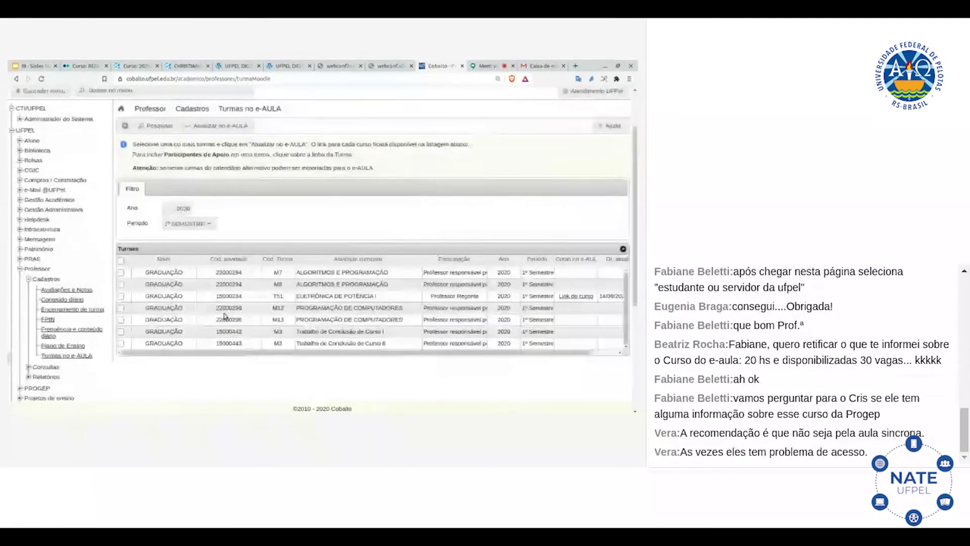
click(225, 315)
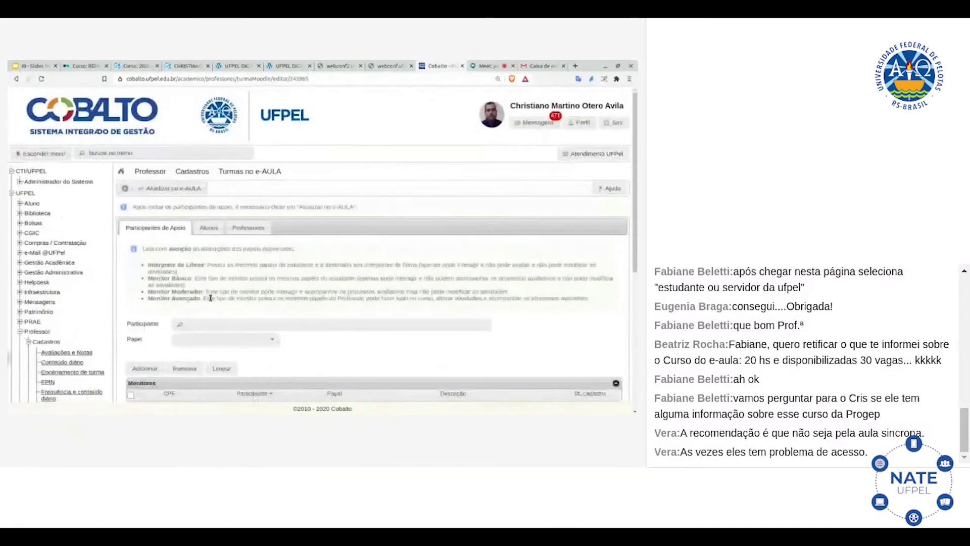
scroll(211, 302, down, 1)
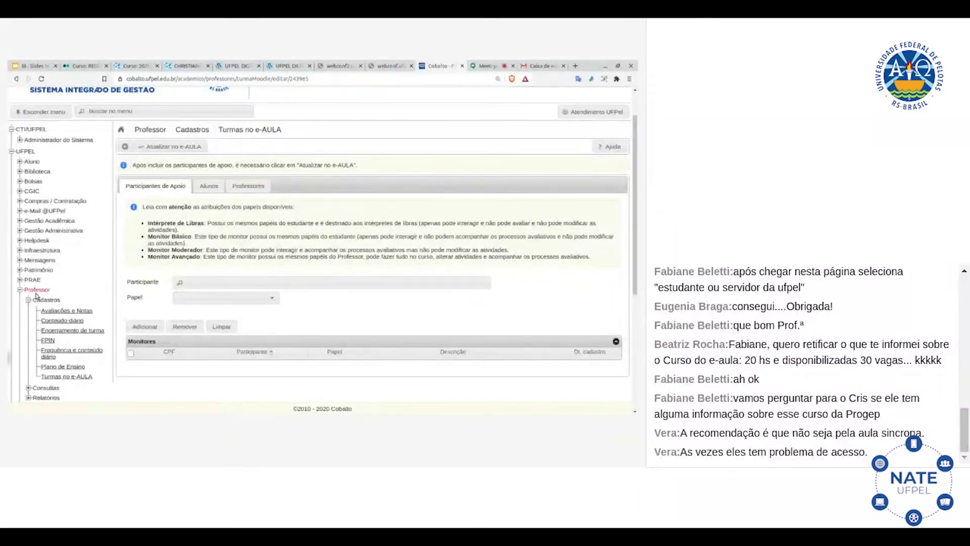
Return to the e-AULA classes list and reopen the T51 Eletrônica de Potência I class to show its support participant settings
click(66, 377)
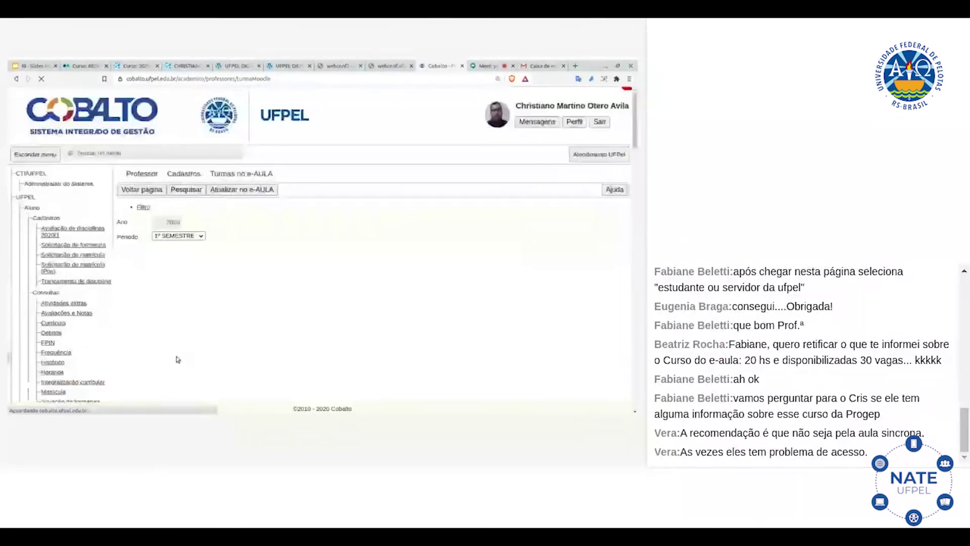
scroll(178, 354, down, 1)
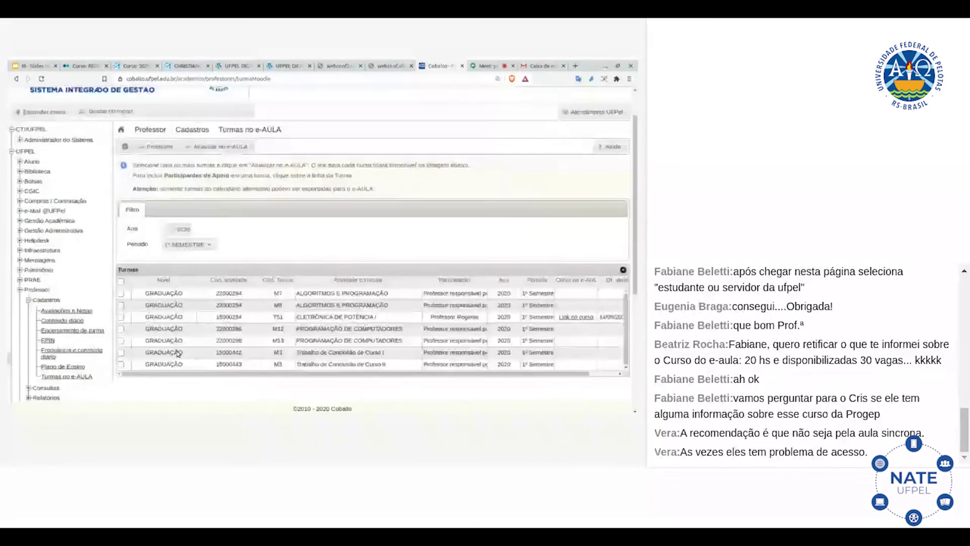
click(266, 318)
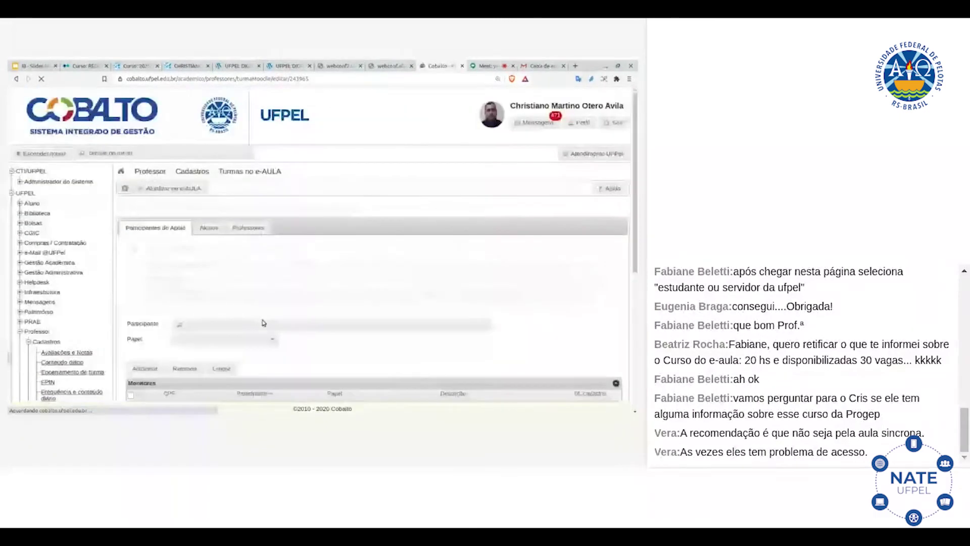
scroll(262, 321, down, 2)
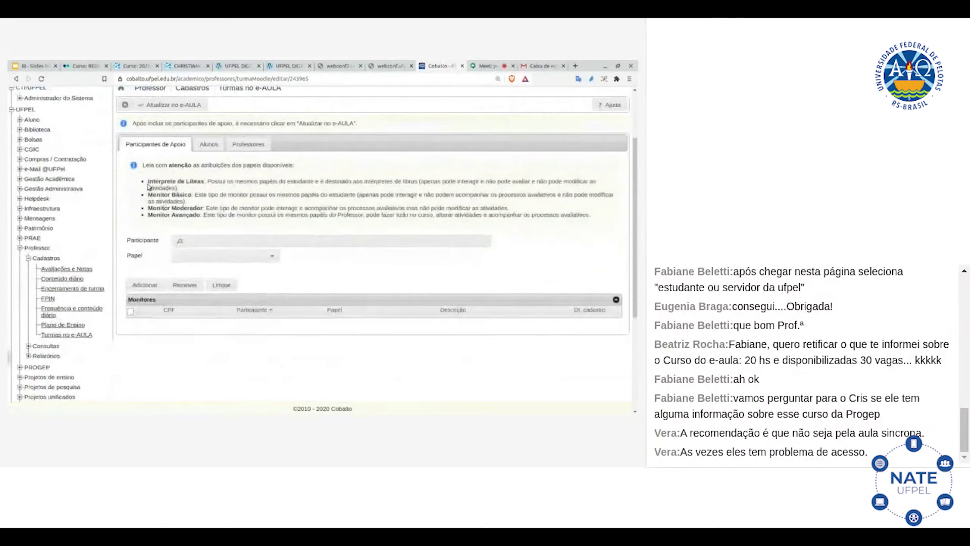
Highlight the descriptions of the Intérprete de Libras, Monitor Básico, Monitor Moderador and Monitor Avançado roles one after another
drag(149, 181, 188, 192)
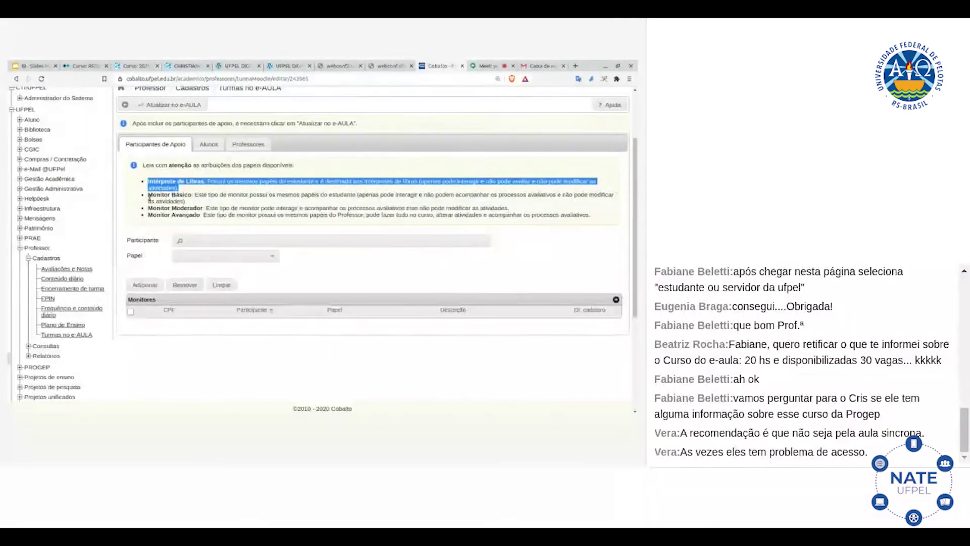
click(195, 194)
drag(195, 195, 201, 198)
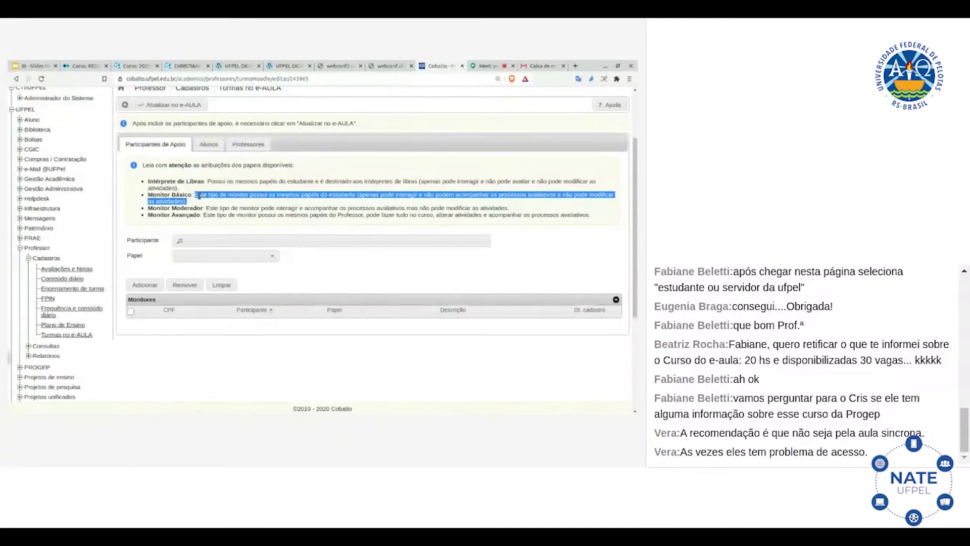
drag(206, 208, 512, 209)
triple_click(383, 206)
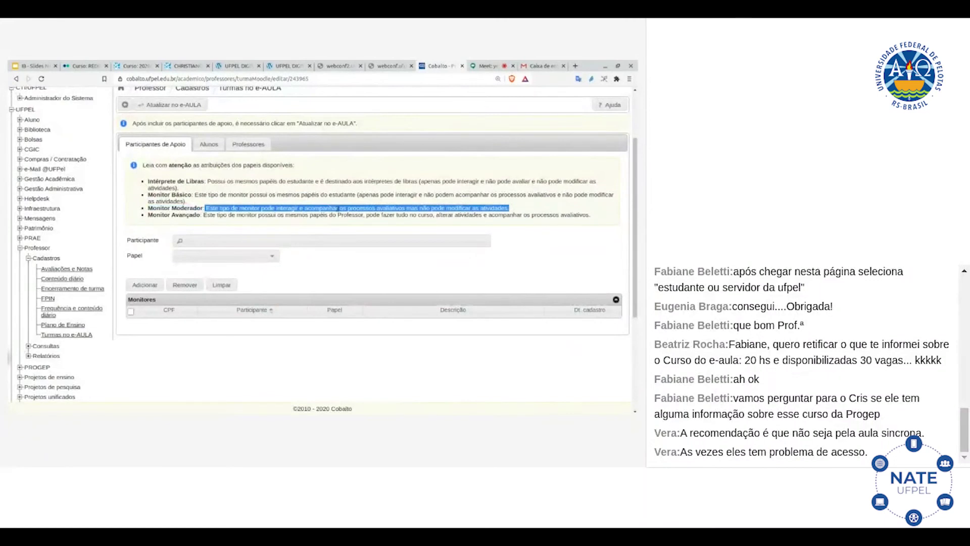
click(205, 214)
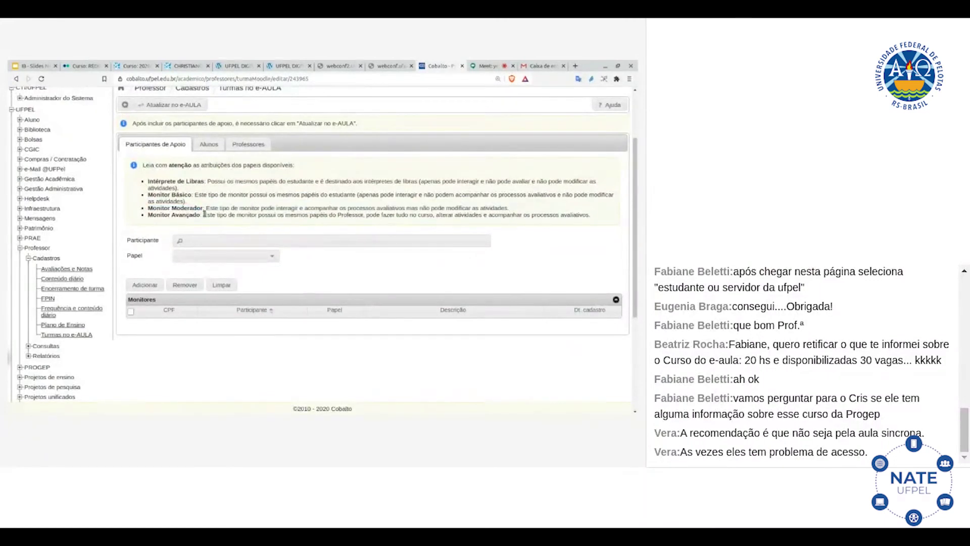
double_click(184, 214)
triple_click(152, 214)
click(152, 215)
triple_click(152, 215)
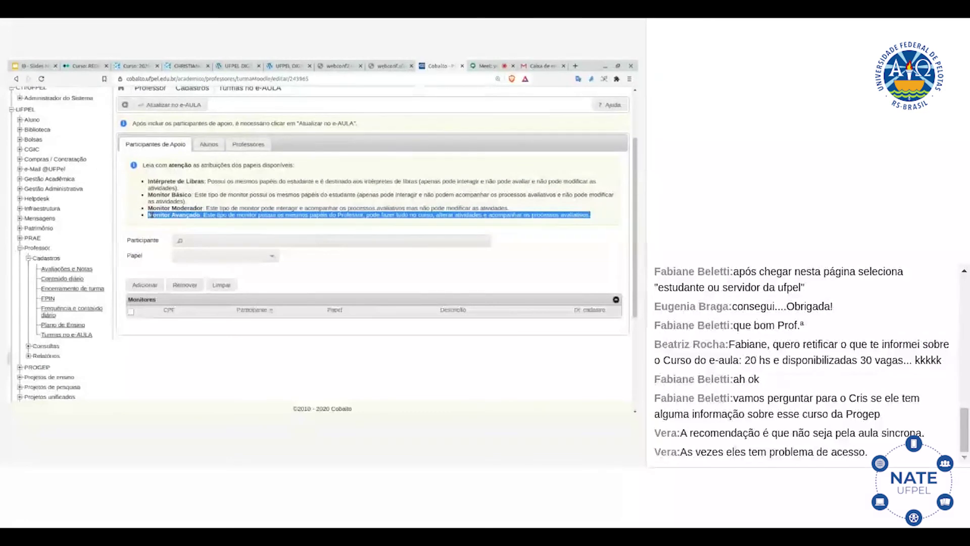
Search for a support participant by part of a name and show the available role options without adding anyone
click(203, 241)
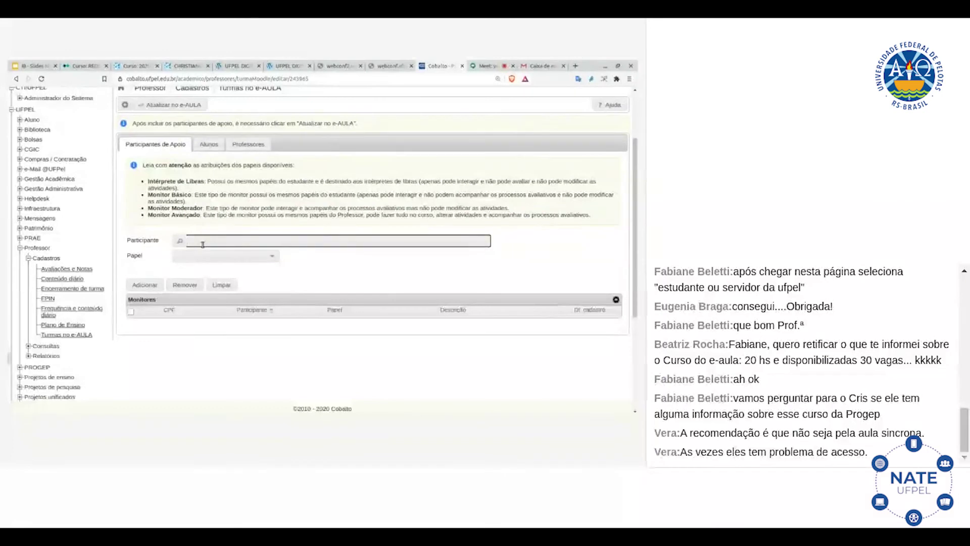
text(chri)
text(is)
text(t)
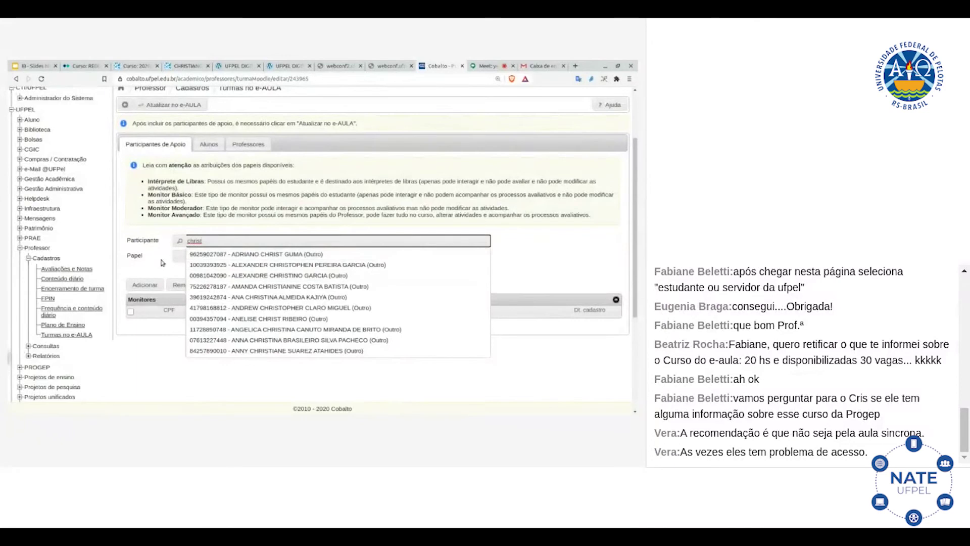
click(182, 256)
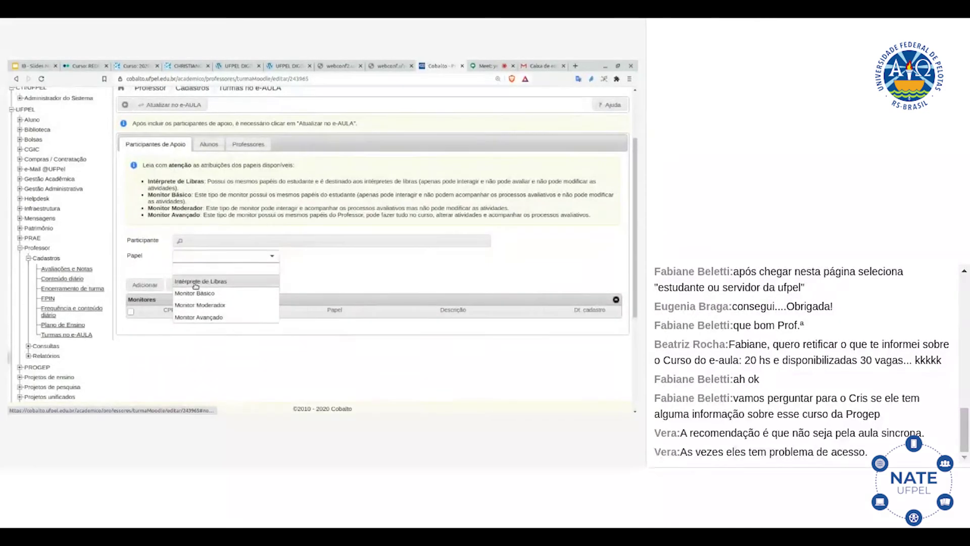
click(144, 298)
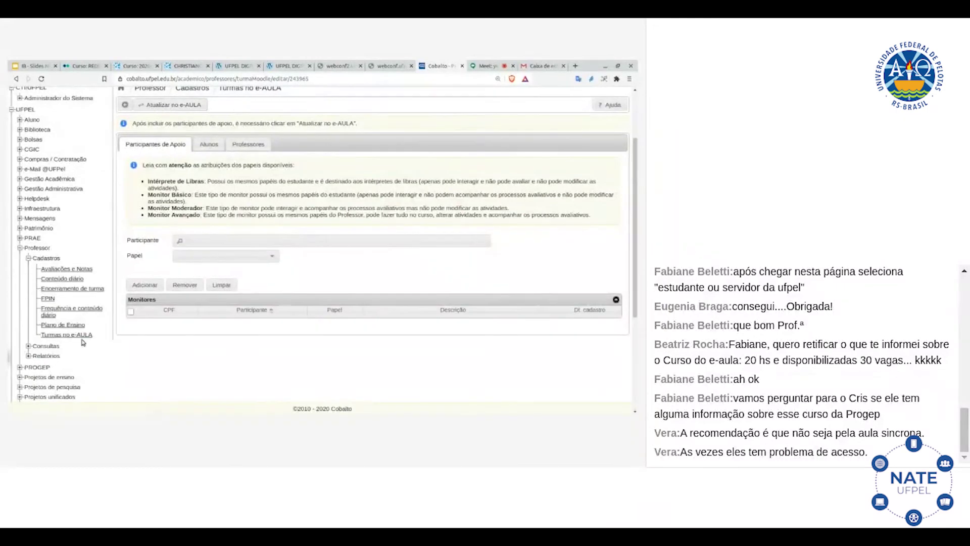
Go back to the e-AULA classes list and show the T51 Eletrônica de Potência I class's e-AULA update option
click(65, 335)
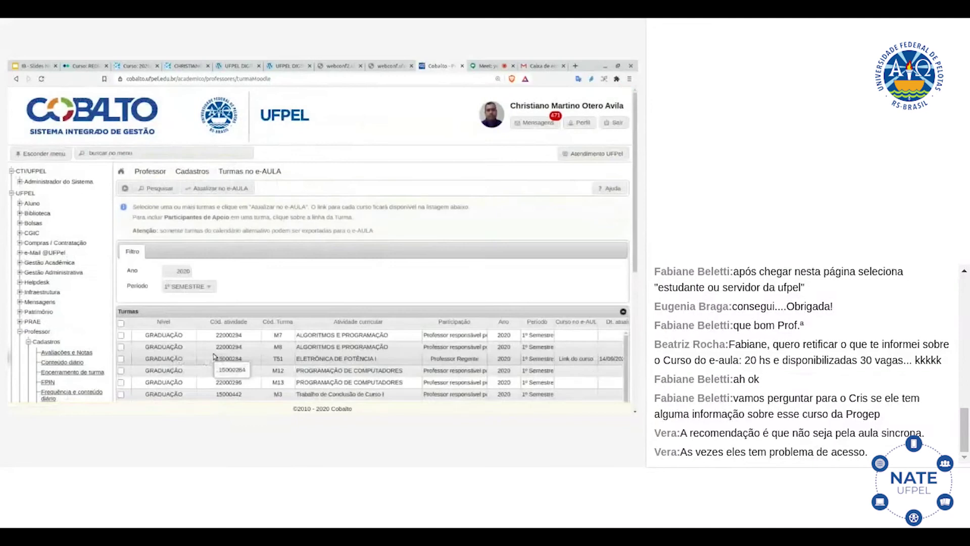
click(291, 360)
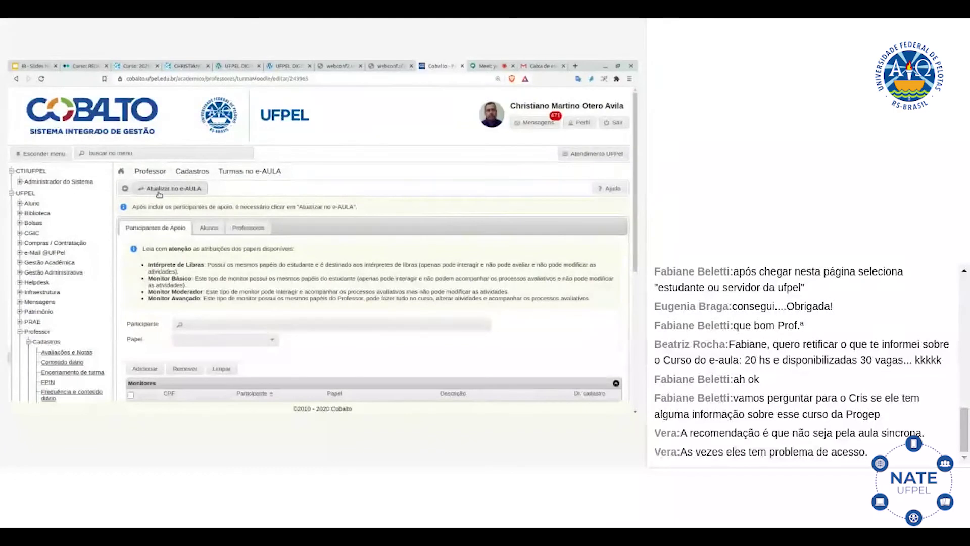
scroll(185, 228, down, 3)
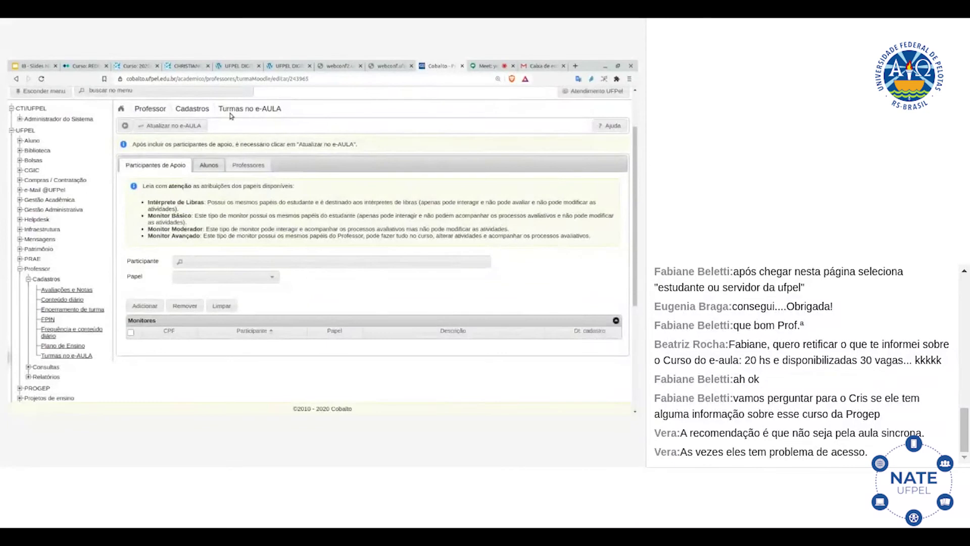
Switch to the UFPEL Digital support materials page and review the list of e-AULA video tutorials
click(237, 66)
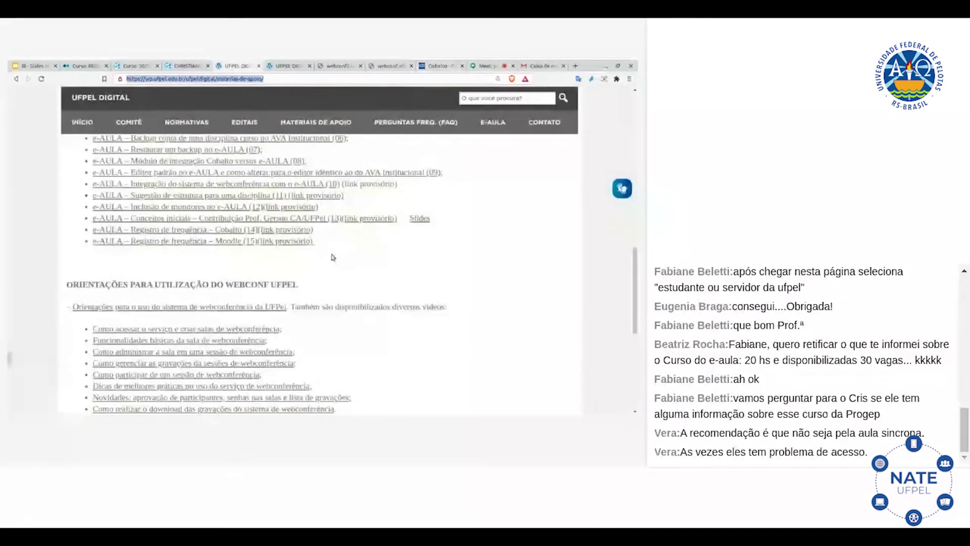
scroll(319, 267, up, 1)
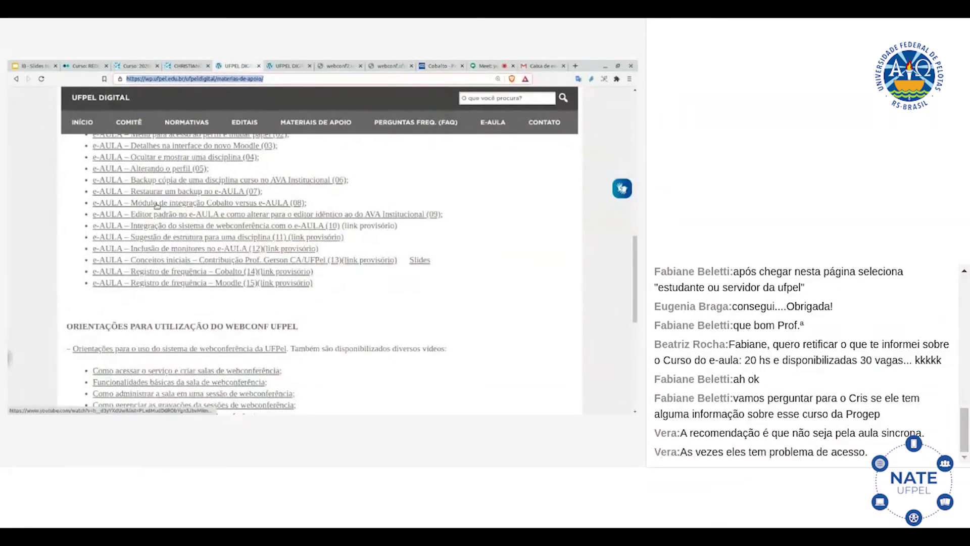
scroll(156, 208, up, 1)
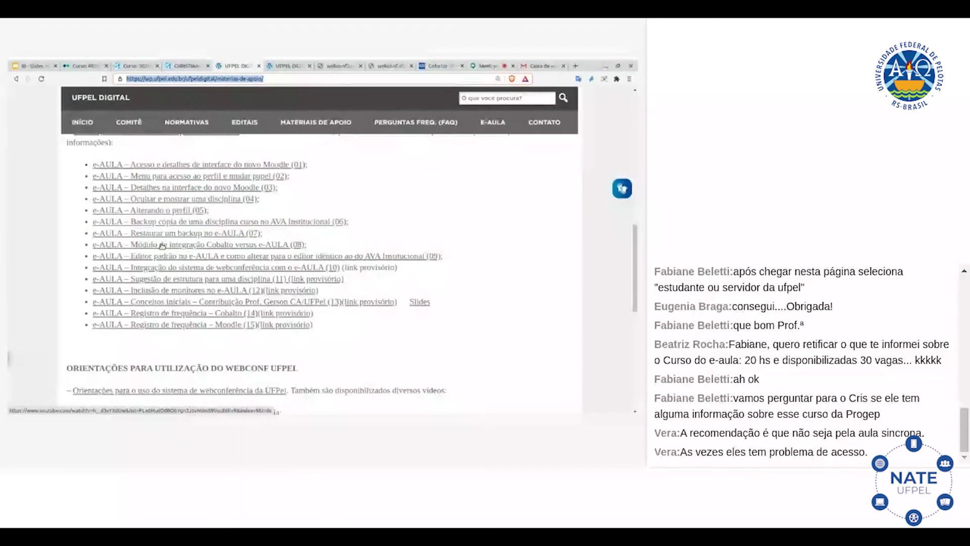
Return to Cobalto, open the Turmas no e-AULA help page and highlight its explanation of the support participant roles
click(438, 66)
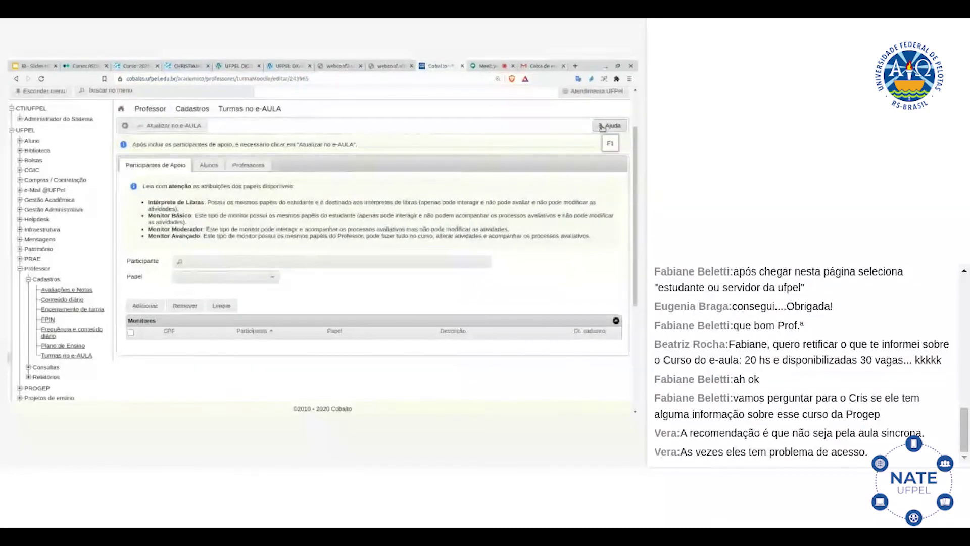
click(603, 127)
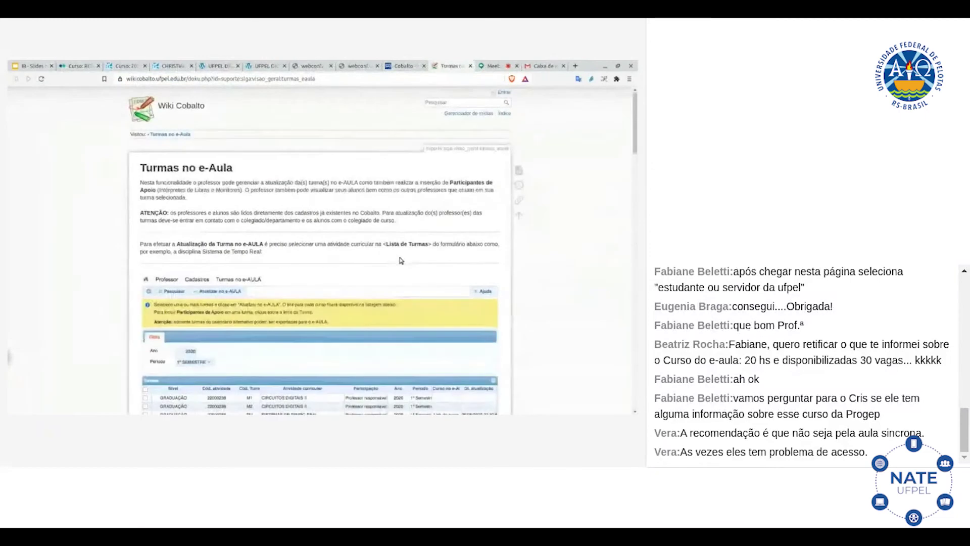
scroll(400, 253, down, 1)
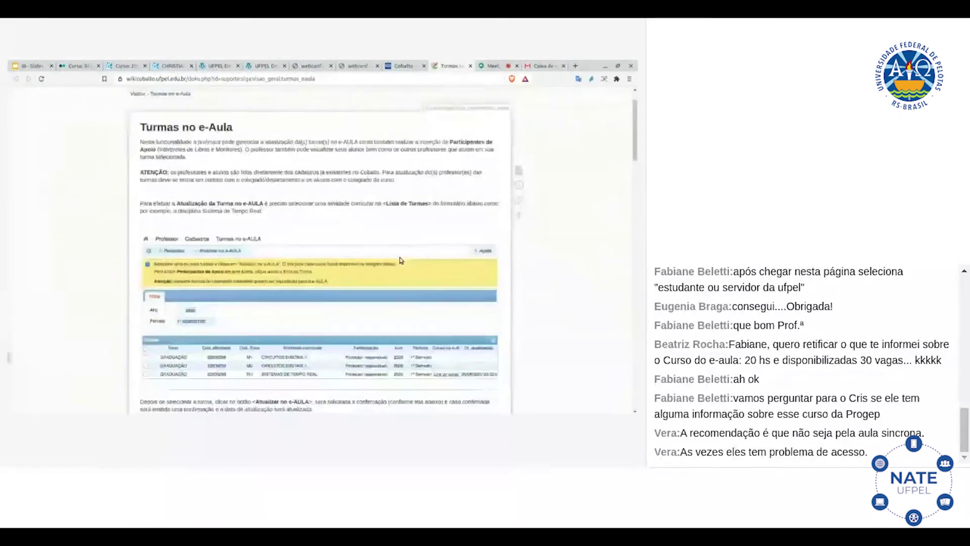
scroll(401, 260, down, 5)
scroll(401, 261, down, 10)
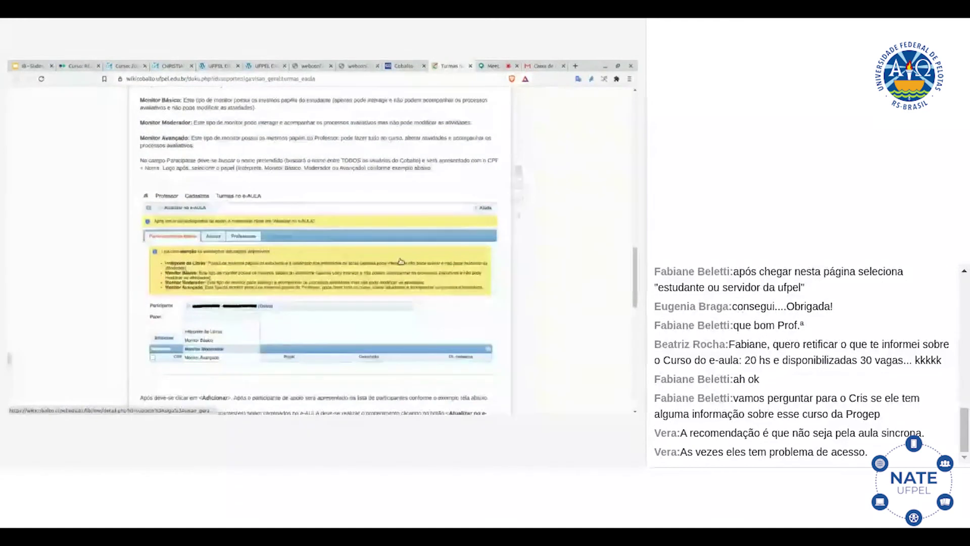
scroll(401, 261, up, 1)
drag(146, 124, 381, 216)
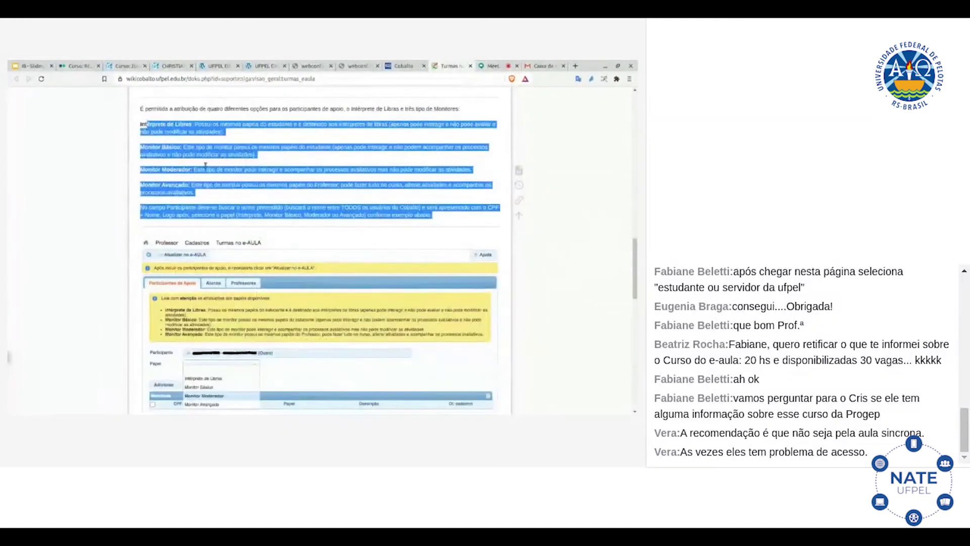
Switch to the IB - Slides NATE UFPEL presentation in Google Slides and present the Frequência slide full screen
click(44, 69)
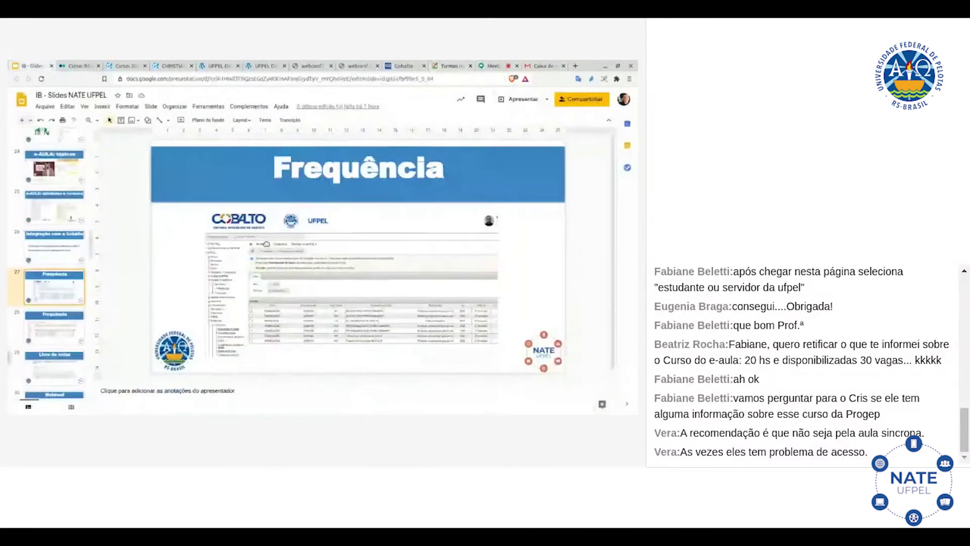
click(538, 98)
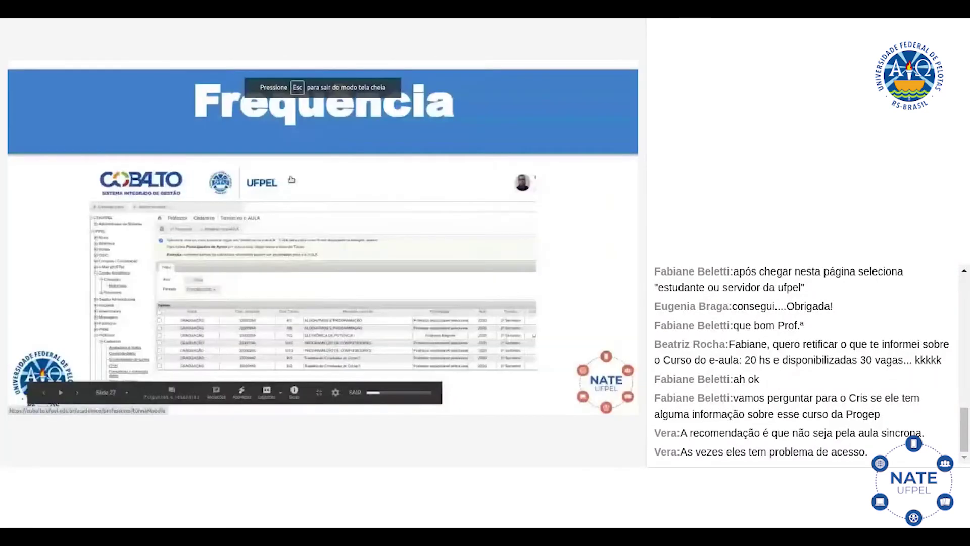
Advance the full-screen presentation to the Livro de notas slide
key(Right)
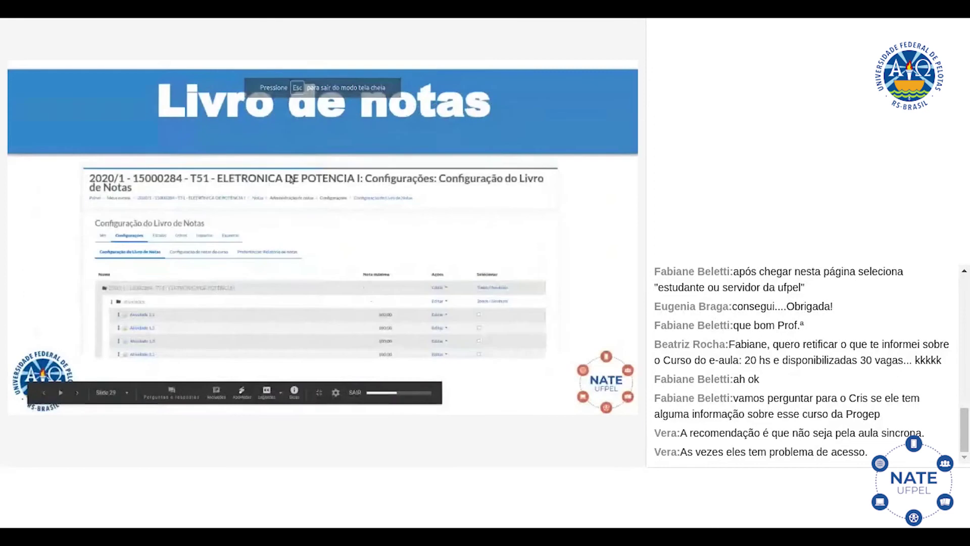
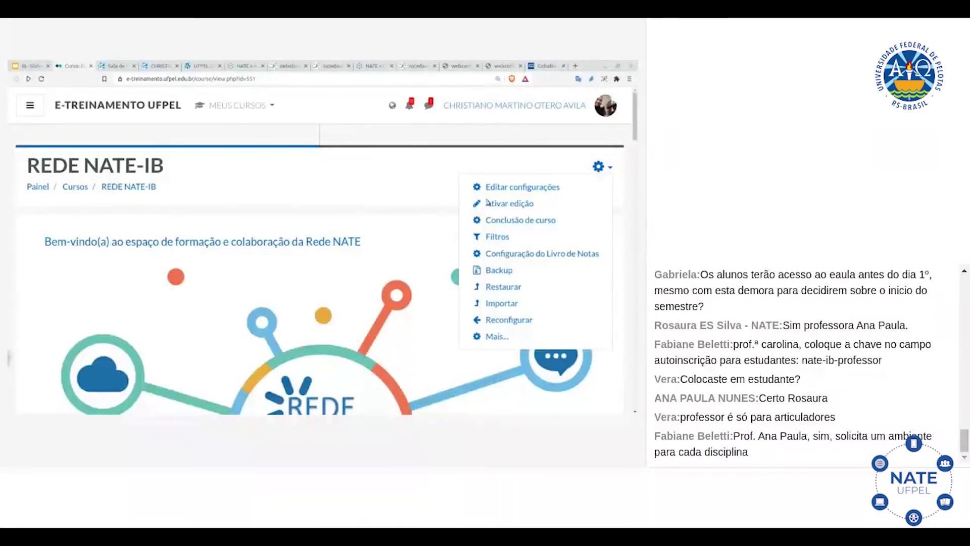
Open the REDE NATE-IB course settings on E-Treinamento and show the Ocultar and Mostrar choices for course visibility without changing them
click(531, 188)
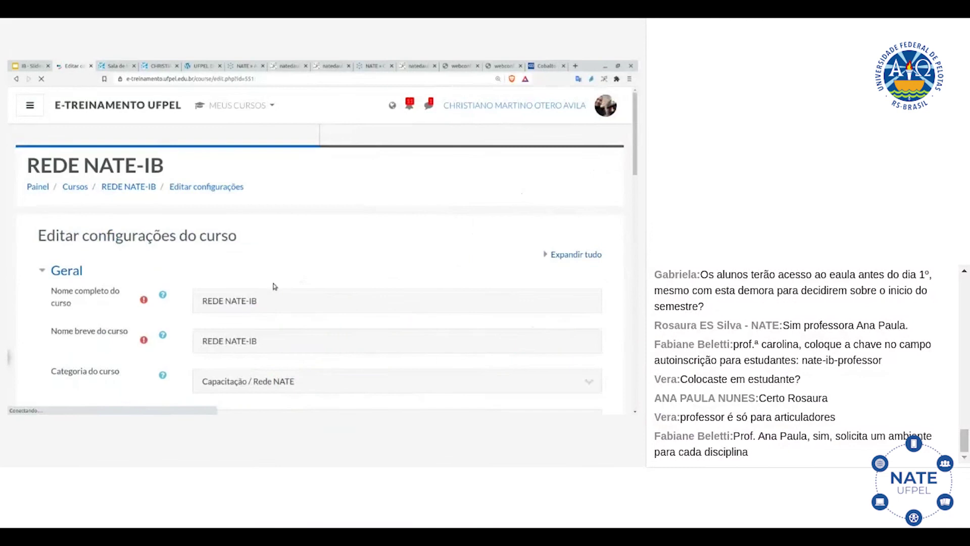
scroll(205, 277, down, 3)
scroll(205, 276, down, 2)
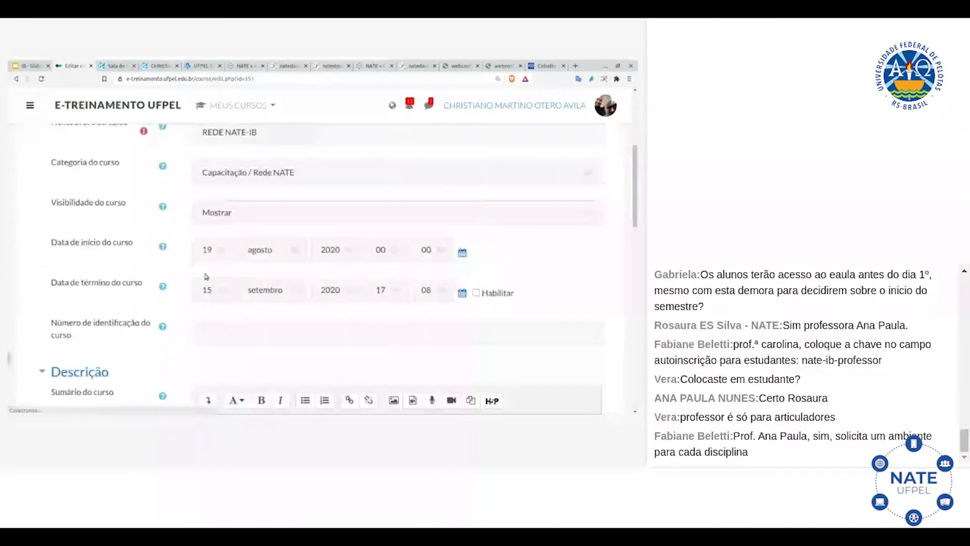
click(235, 211)
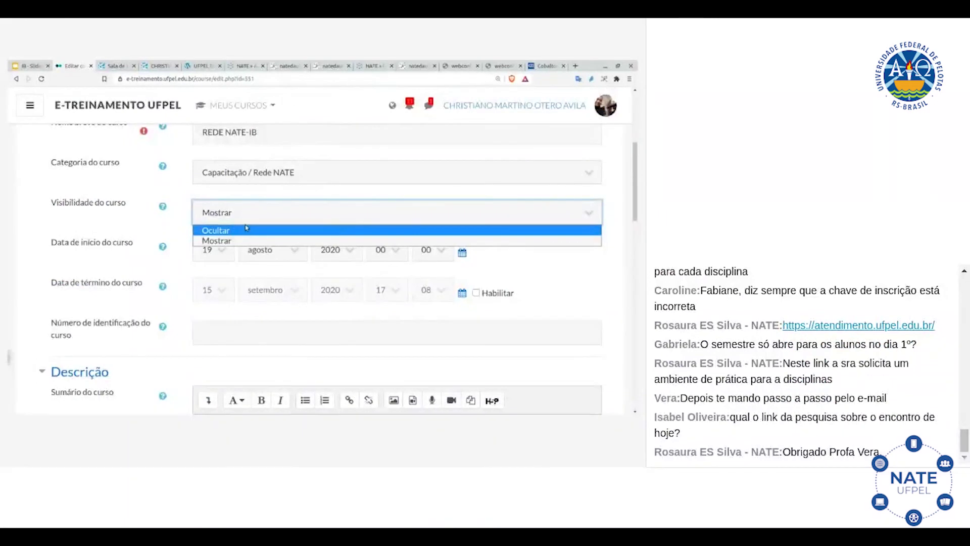
click(82, 129)
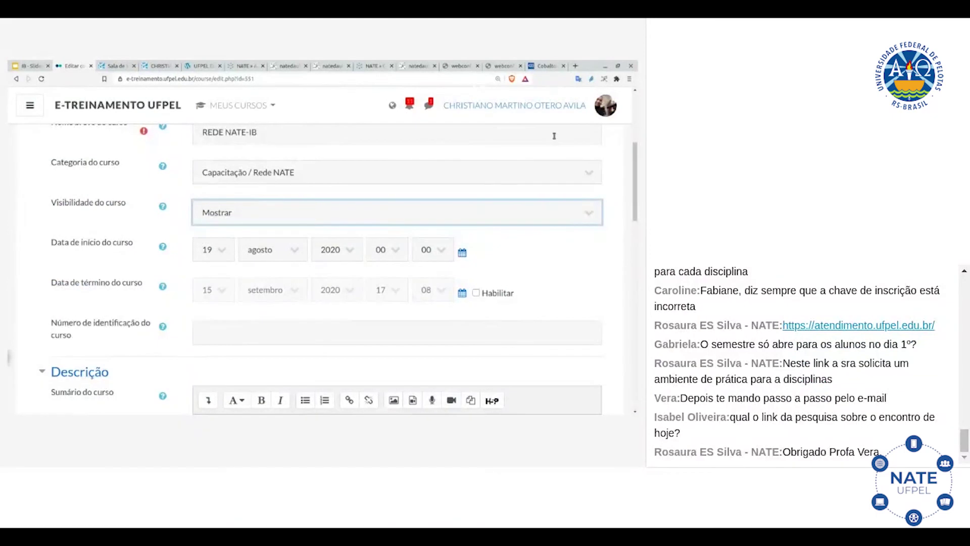
scroll(366, 135, up, 5)
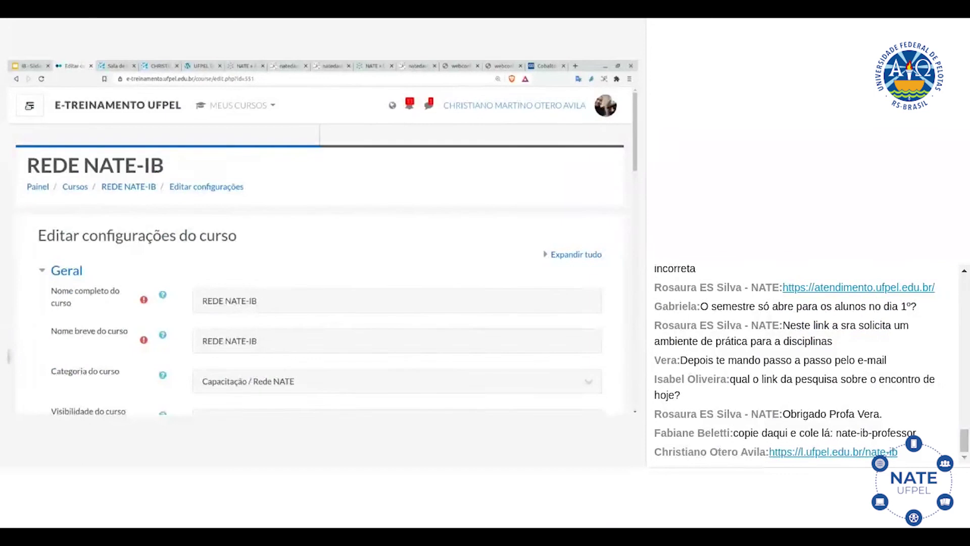
Open the REDE NATE-IB Participantes page from the course navigation and browse the enrolled participants and their roles
click(29, 105)
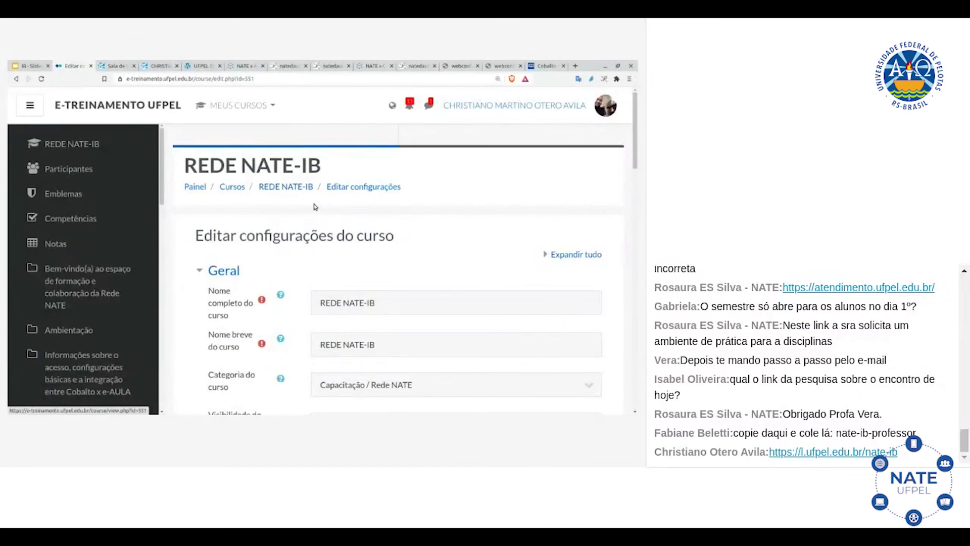
click(538, 106)
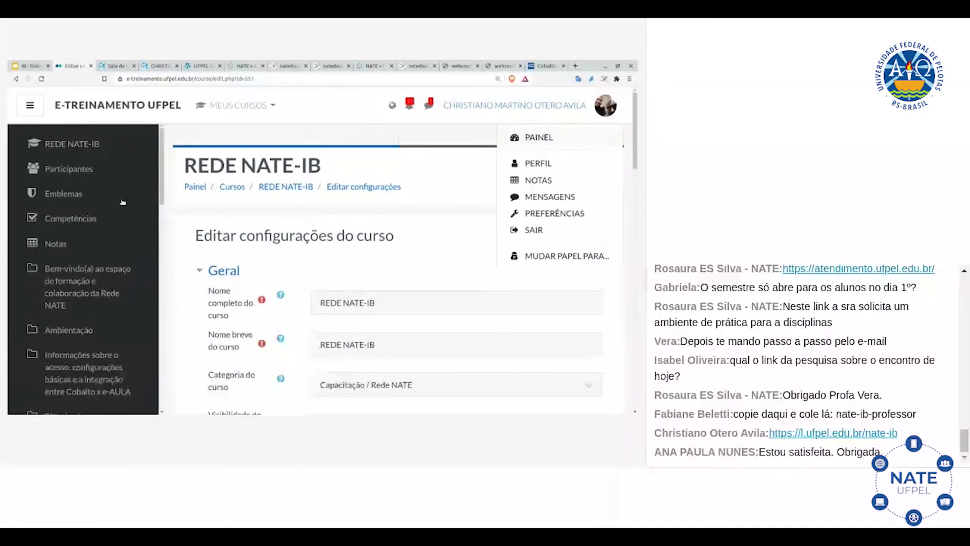
click(77, 172)
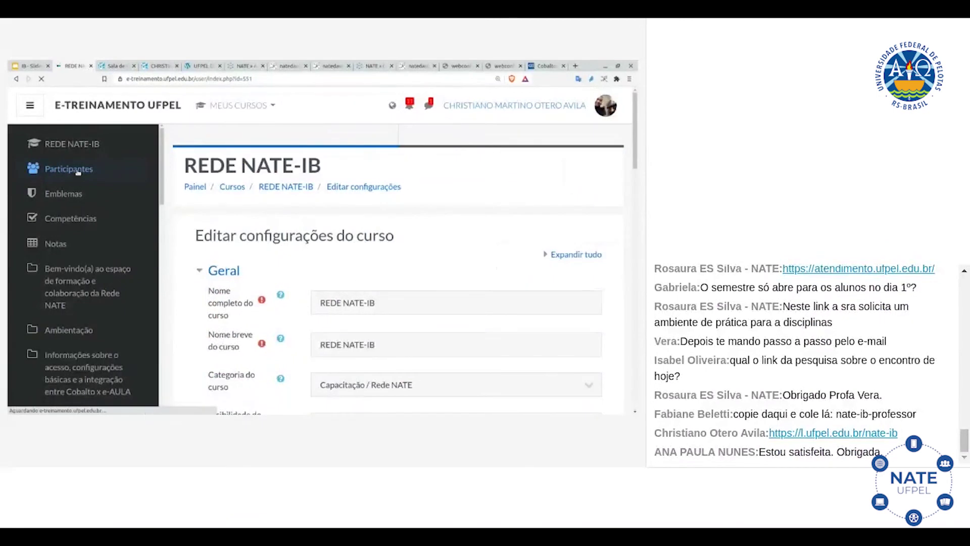
scroll(358, 290, down, 2)
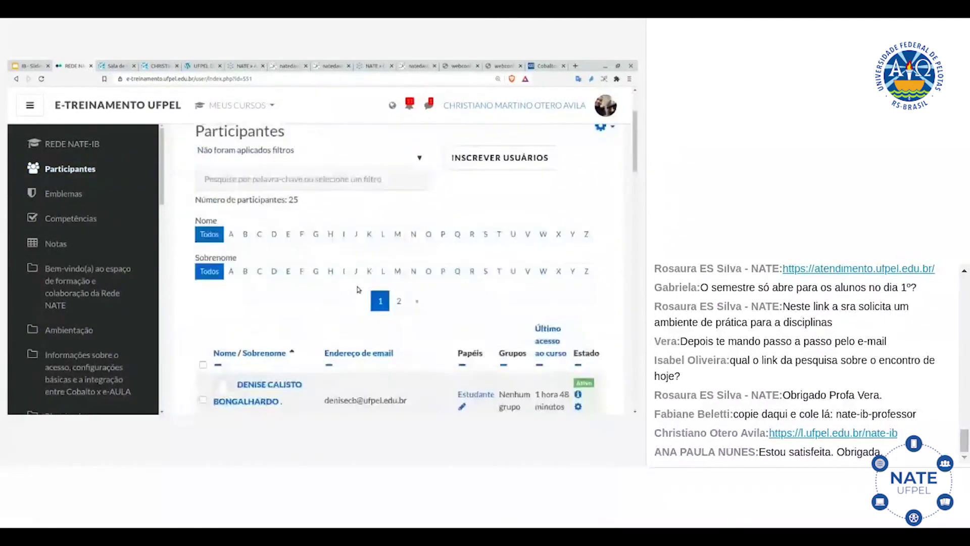
scroll(358, 290, down, 5)
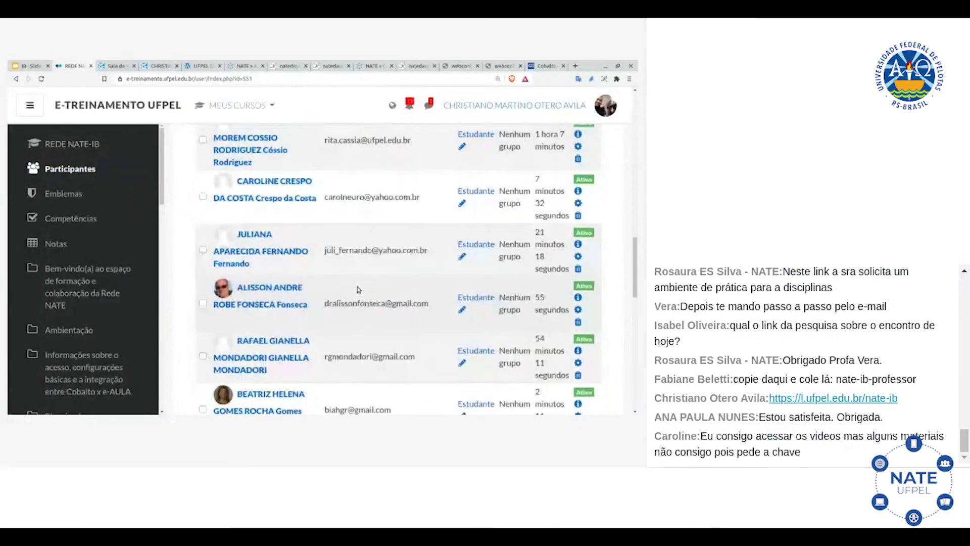
Return from the participants list to the REDE NATE-IB course main page and select its web address
key(ctrl+f)
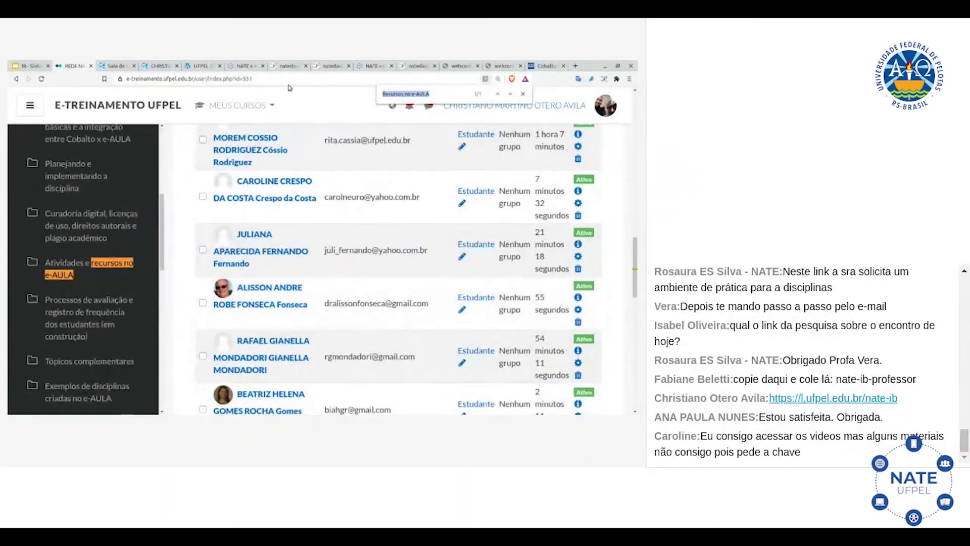
double_click(267, 79)
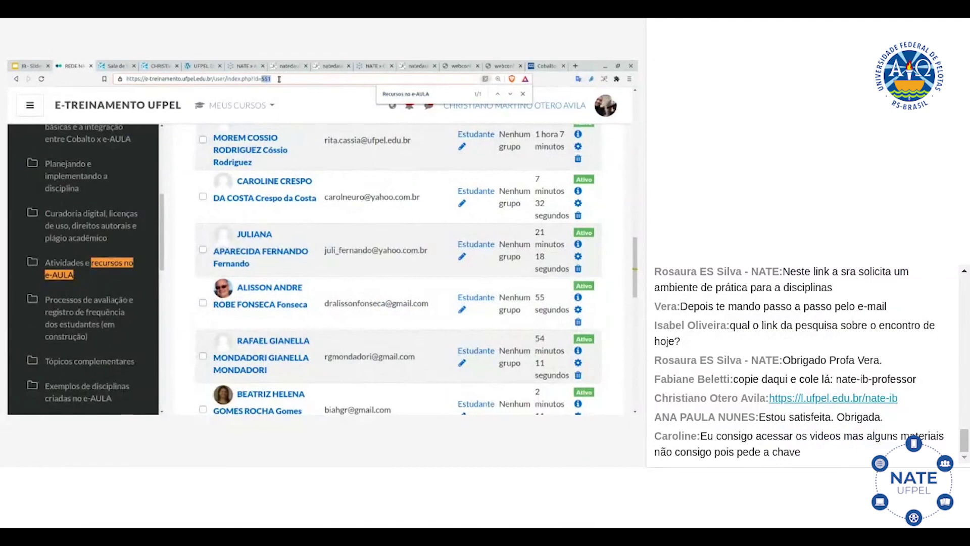
triple_click(279, 80)
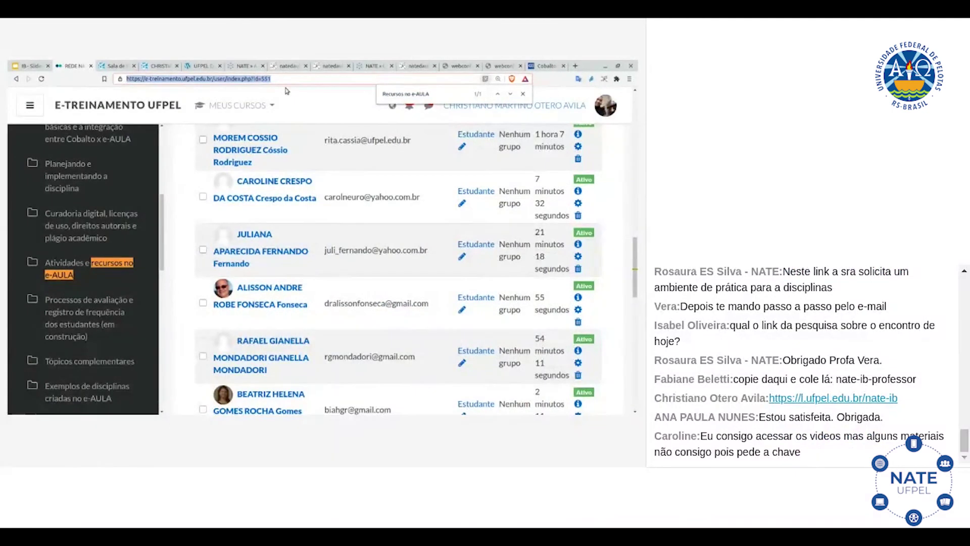
scroll(79, 159, up, 5)
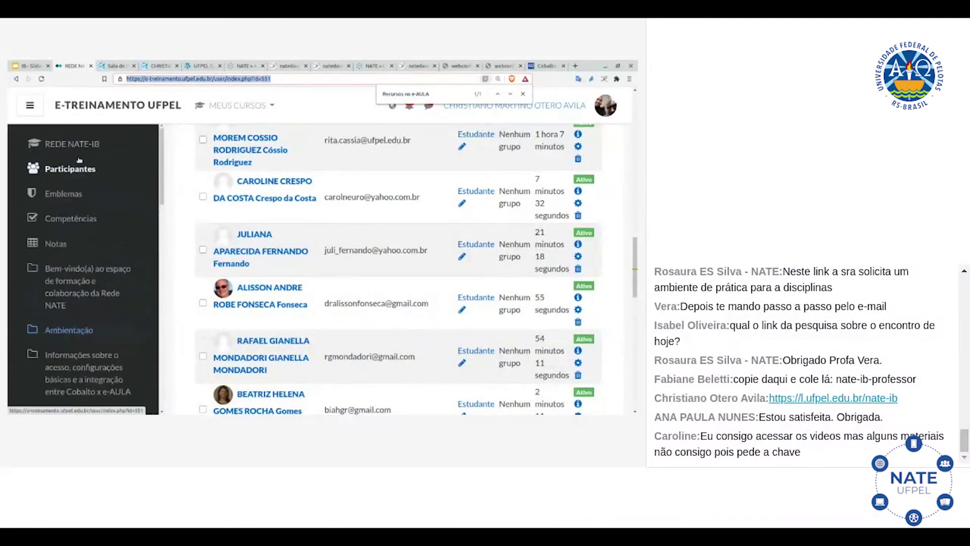
click(74, 147)
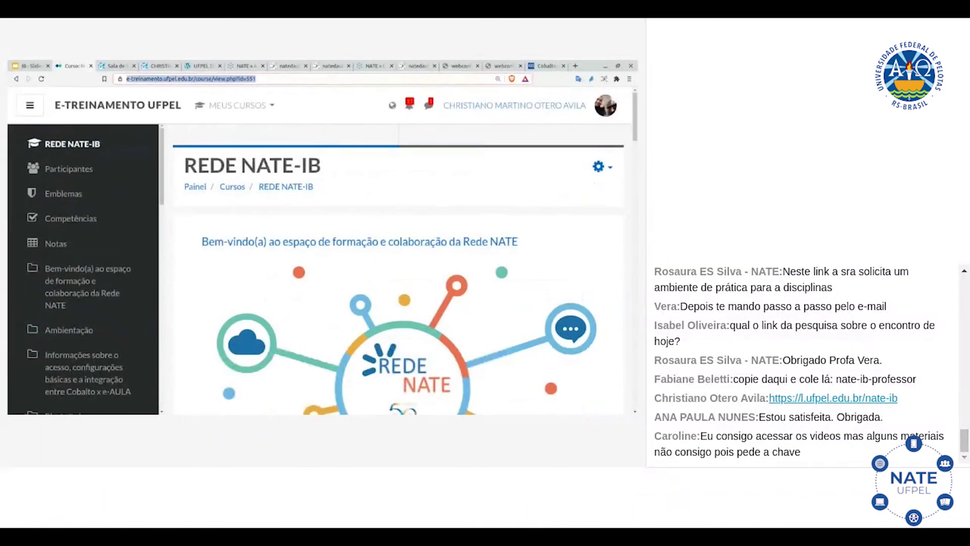
key(alt+Tab)
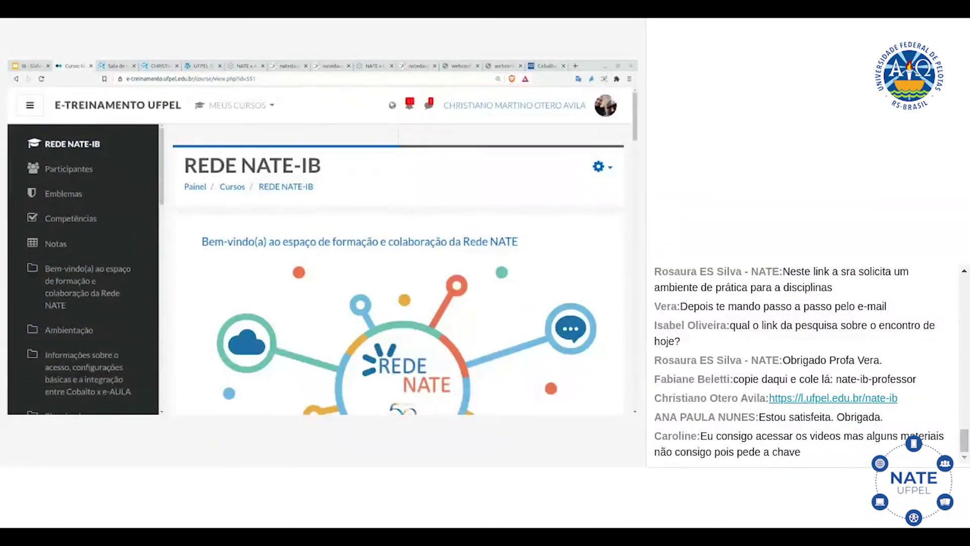
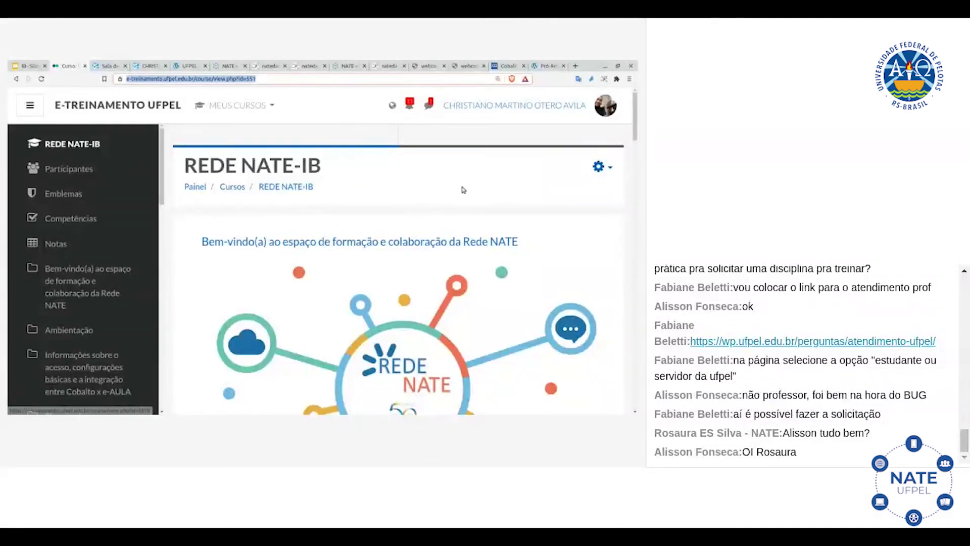
Open the Dúvidas e sugestões forum about the integration between Cobalto and e-AULA on the course page
scroll(463, 190, down, 2)
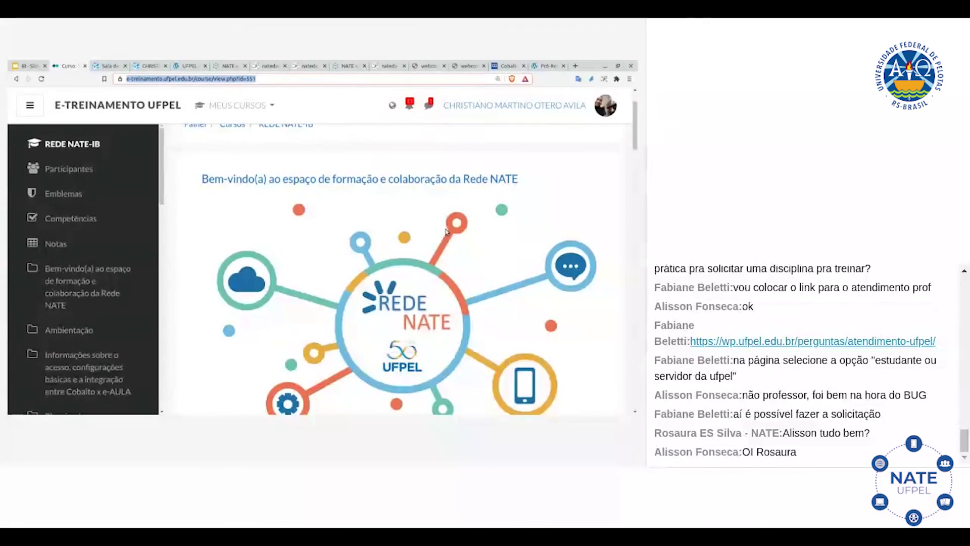
scroll(328, 217, down, 10)
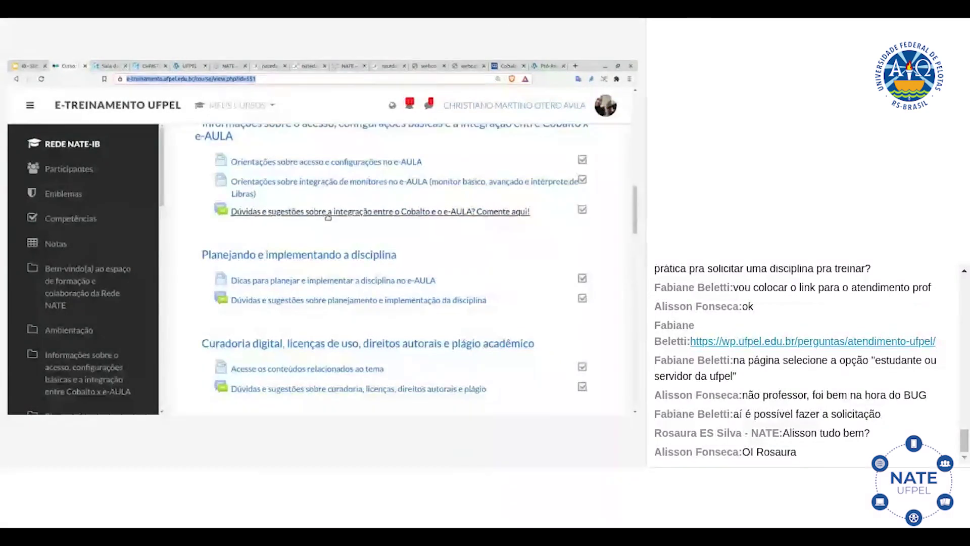
click(328, 212)
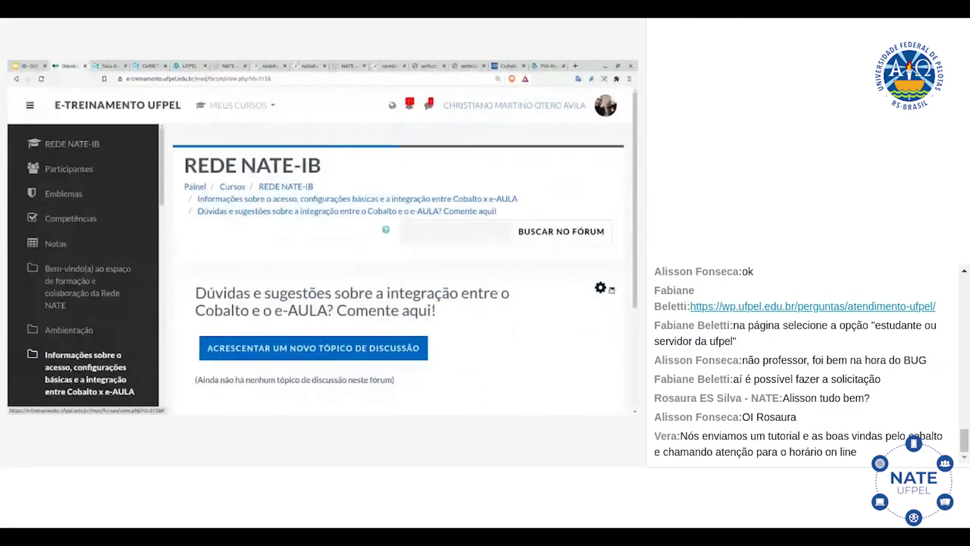
Open the forum's edit settings and expand Assinatura e monitoramento to show the subscription mode options
scroll(552, 270, down, 2)
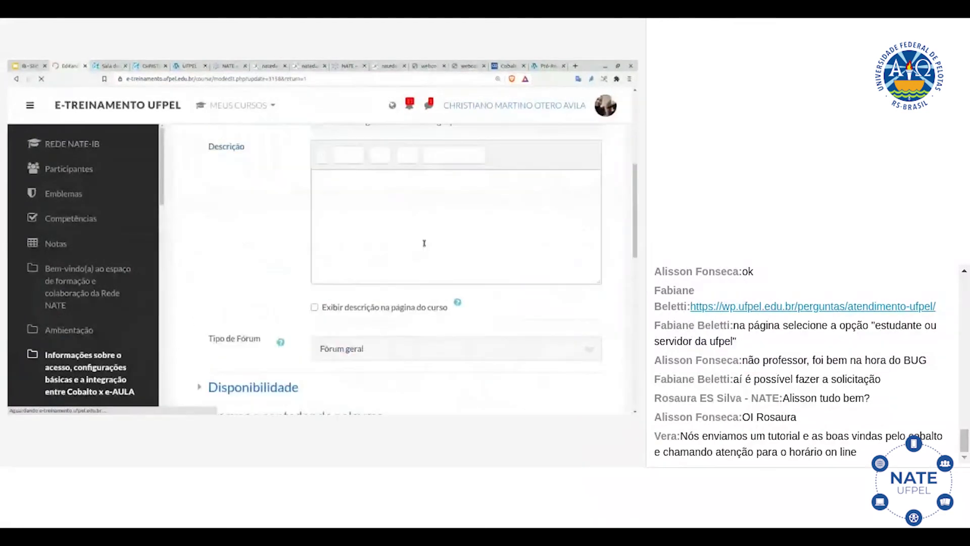
scroll(246, 248, down, 4)
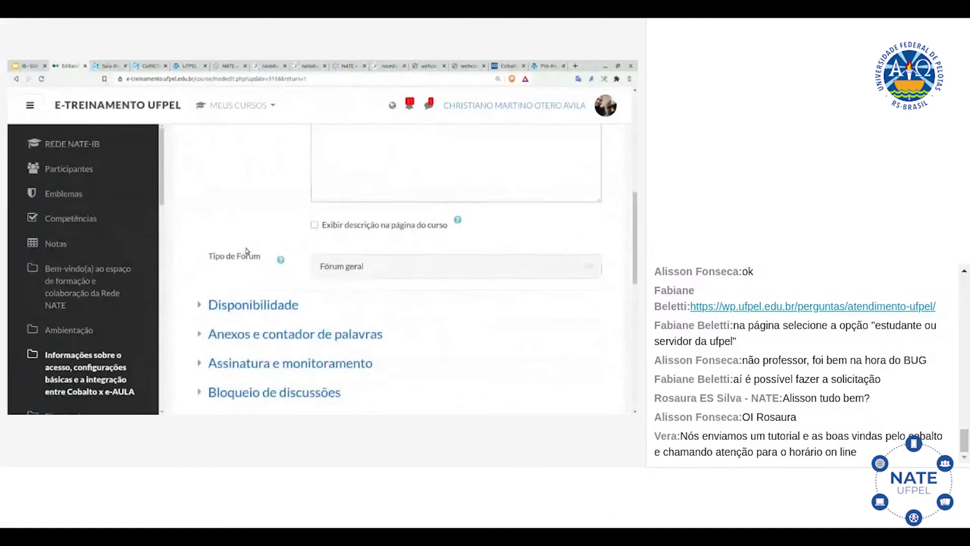
scroll(246, 248, down, 2)
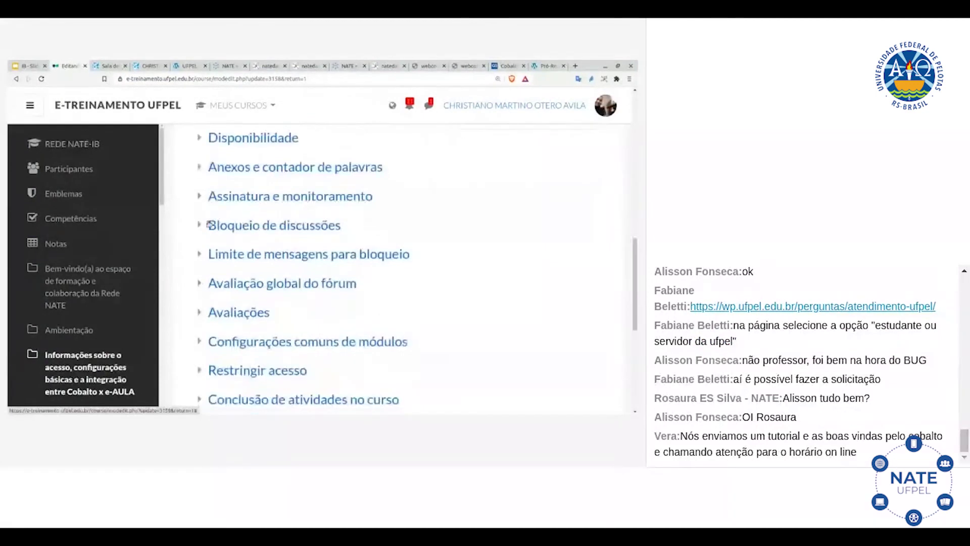
click(221, 203)
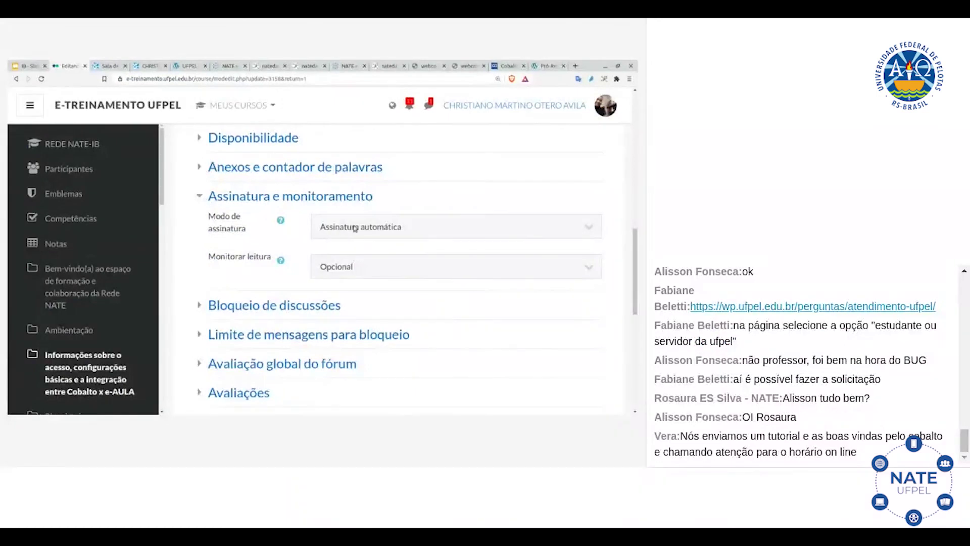
scroll(354, 228, up, 2)
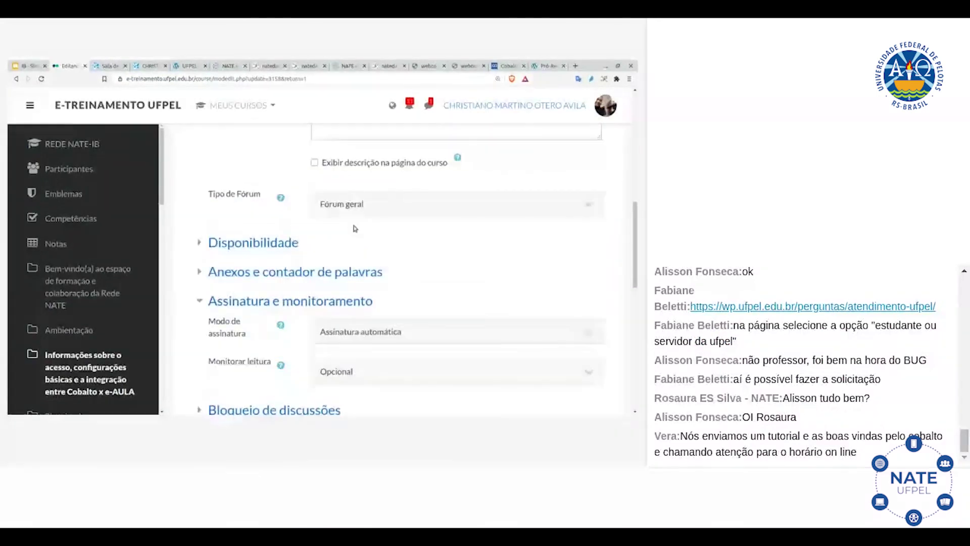
scroll(355, 228, up, 10)
scroll(355, 229, up, 2)
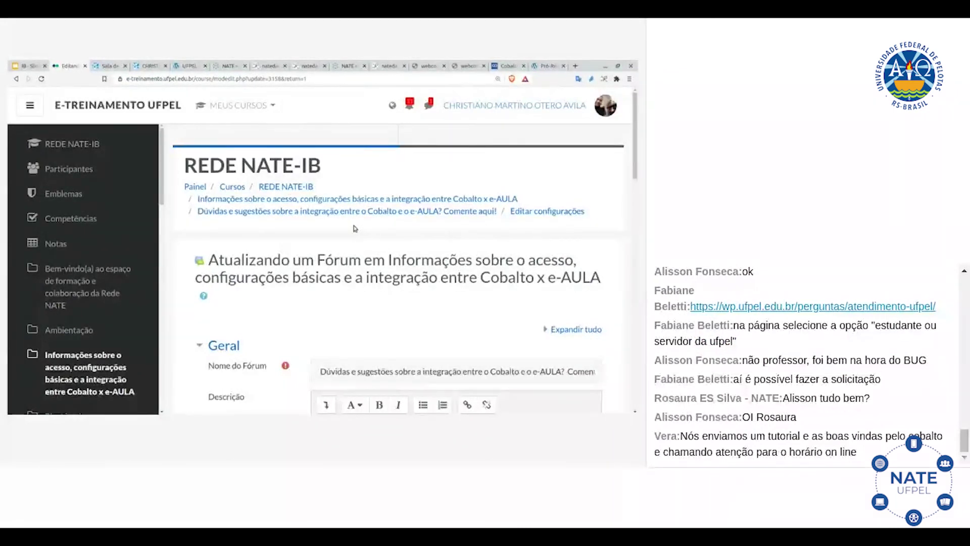
Return to the REDE NATE-IB course page and open the Avisos forum to show where new topics are added
click(72, 145)
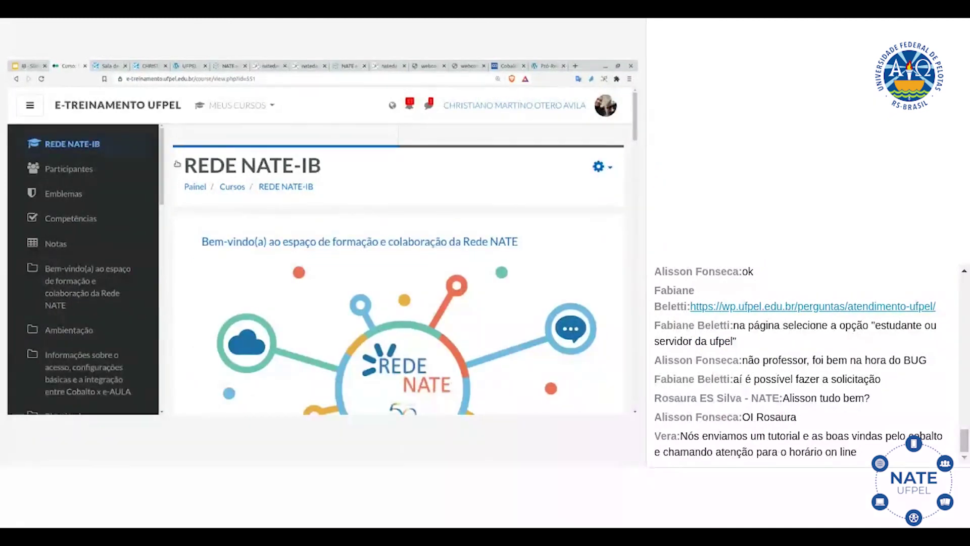
scroll(387, 265, down, 5)
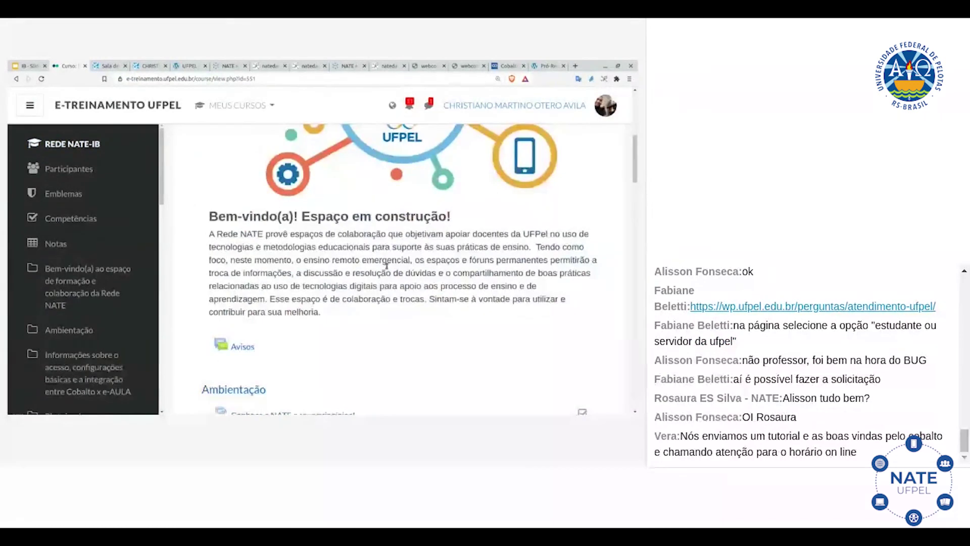
scroll(386, 266, down, 2)
click(234, 243)
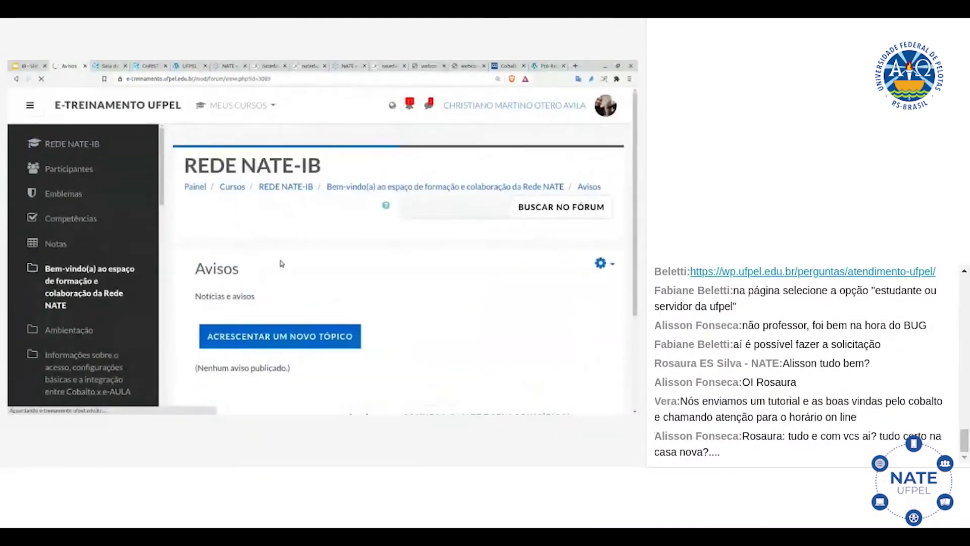
scroll(281, 263, down, 1)
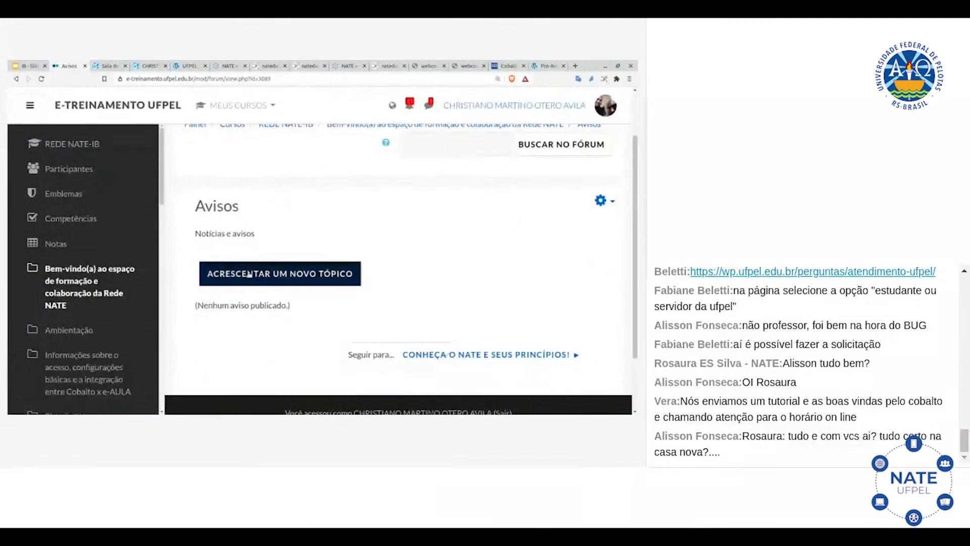
Go back to the course page and review the Ambientação and e-AULA access and integration sections
key(alt+Left)
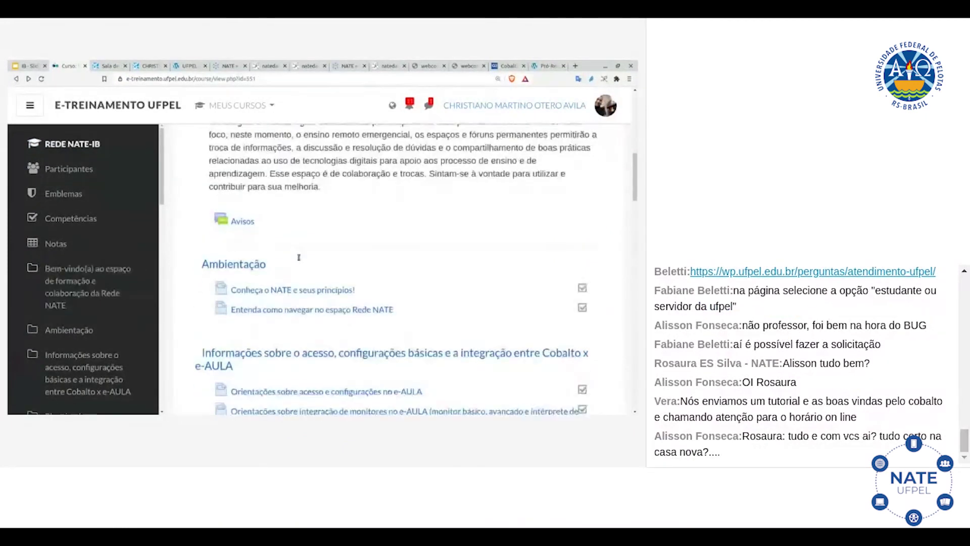
click(248, 224)
scroll(287, 242, down, 3)
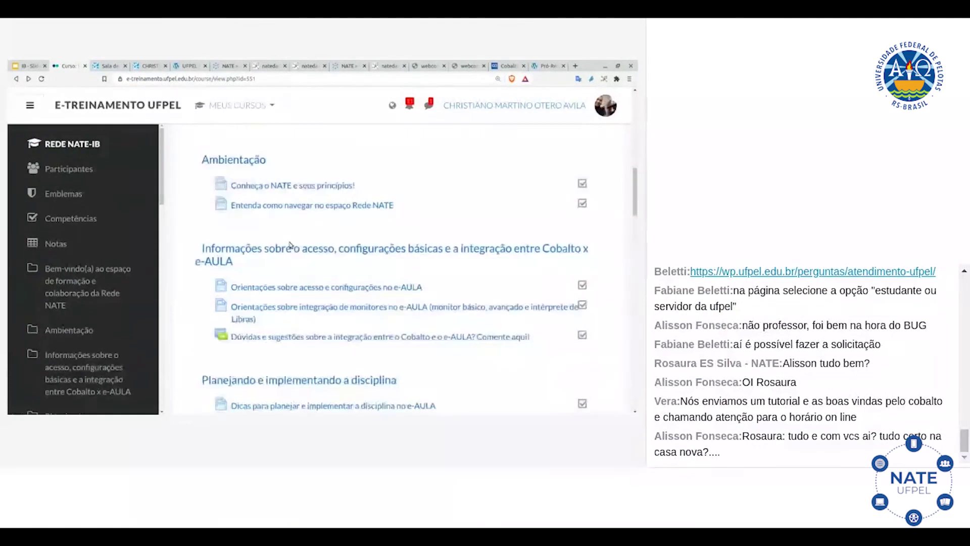
scroll(257, 228, up, 3)
scroll(281, 328, down, 5)
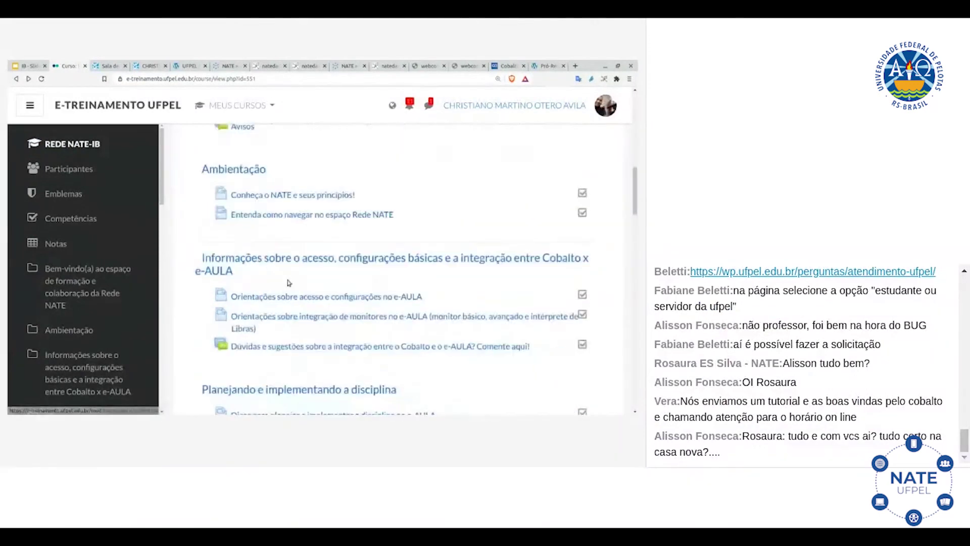
Turn on edit mode for the REDE NATE-IB course
scroll(281, 328, up, 5)
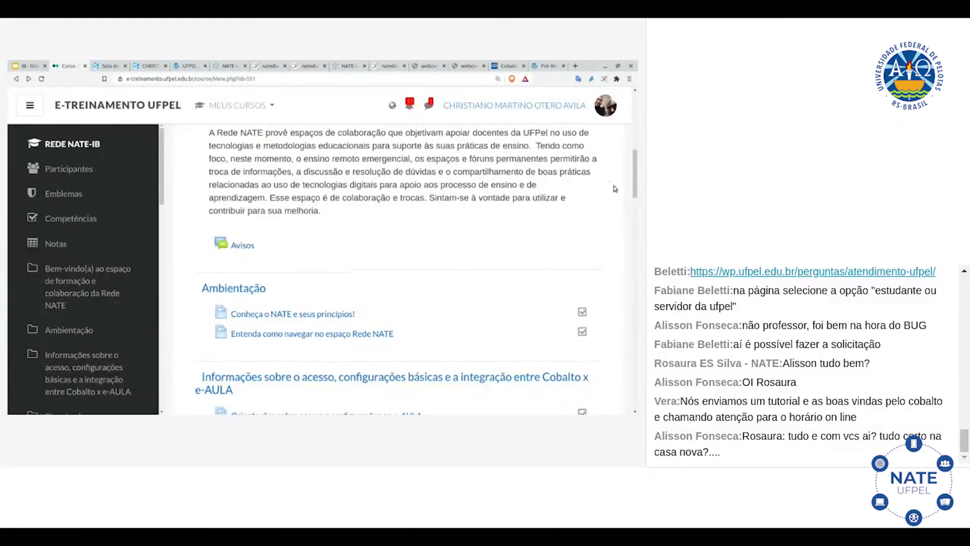
scroll(612, 182, up, 7)
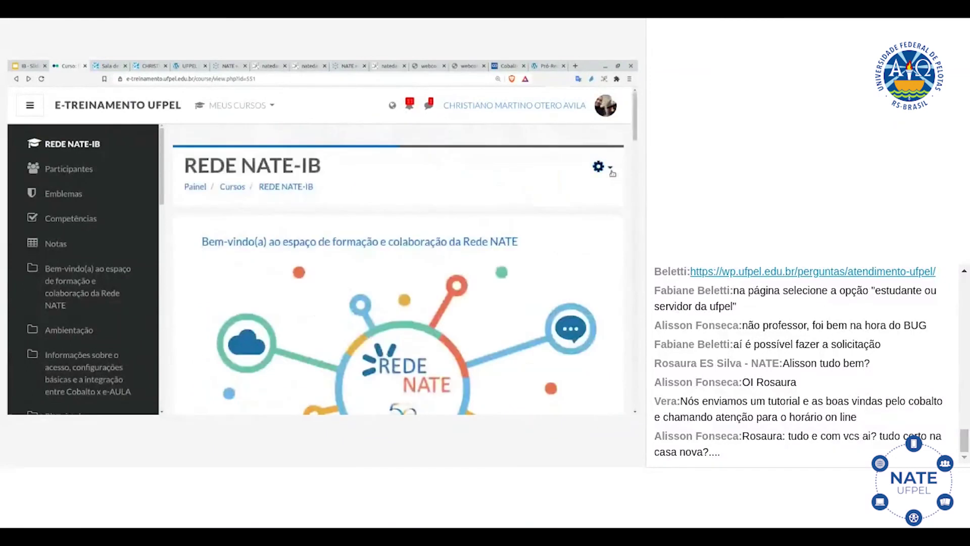
click(611, 170)
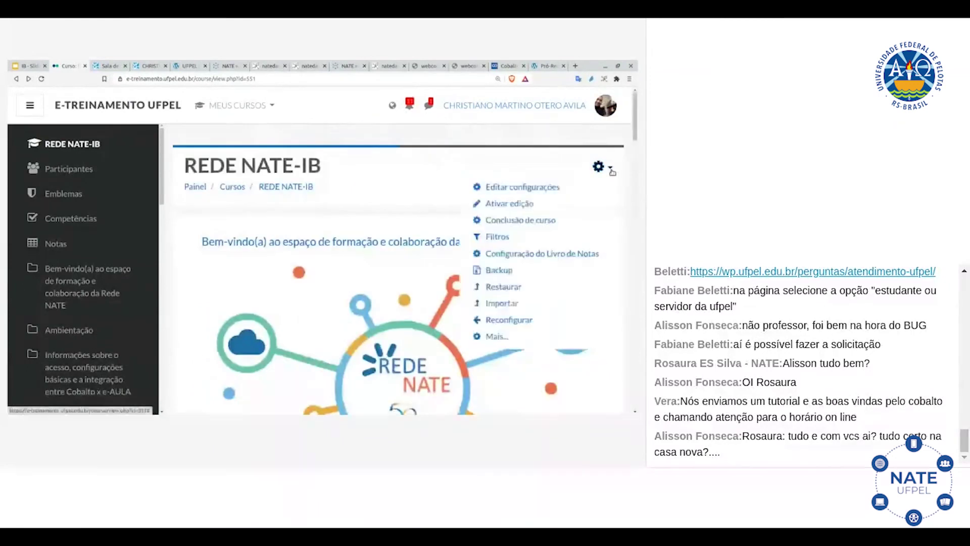
click(510, 203)
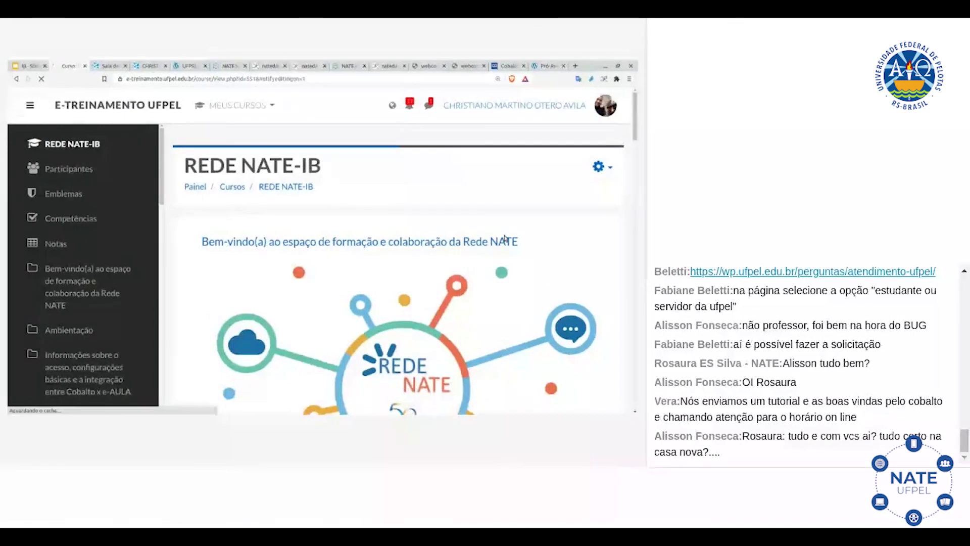
Show the list of activities and resources that can be added to the welcome section, and close it without adding anything
scroll(506, 238, down, 8)
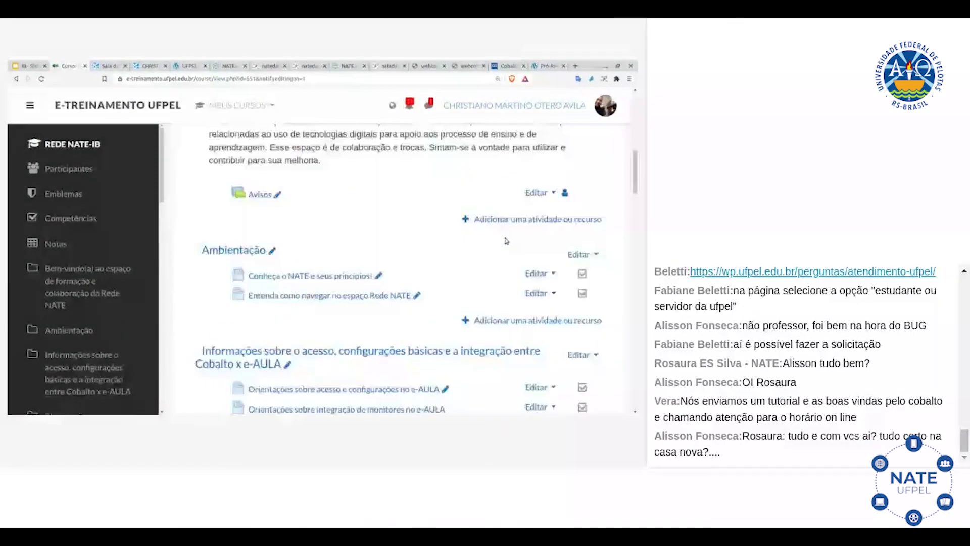
click(526, 220)
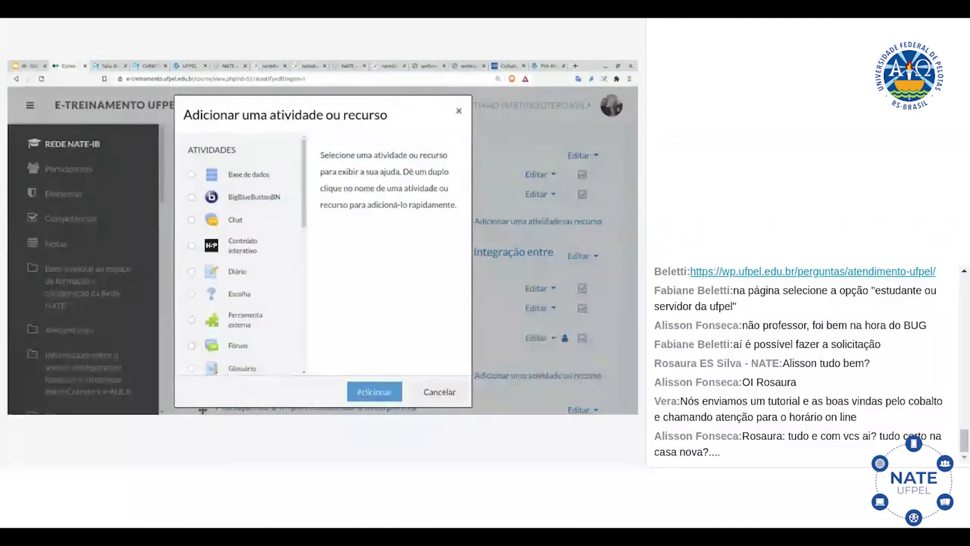
key(Escape)
Open the edit settings of the Avisos forum and expand Assinatura e monitoramento to show its subscription mode
scroll(384, 303, up, 4)
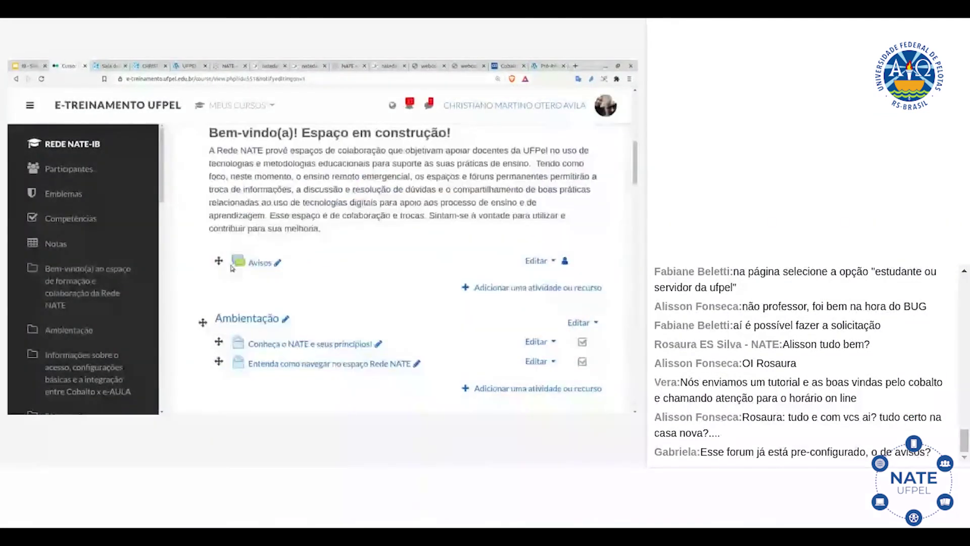
click(258, 264)
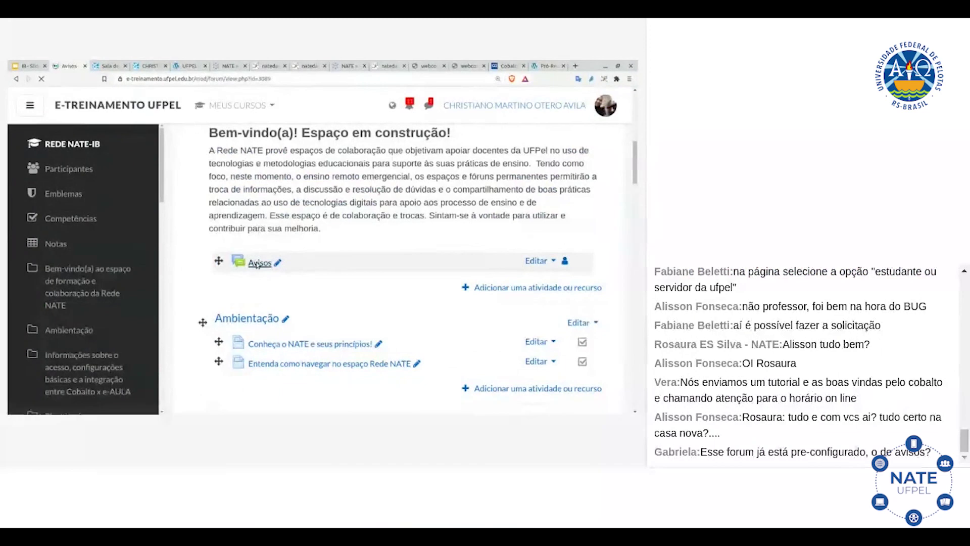
click(602, 263)
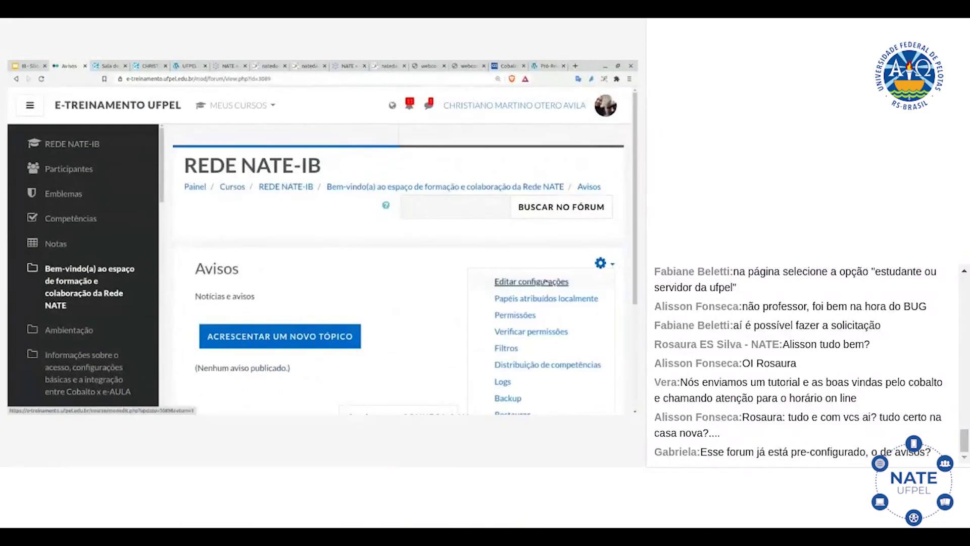
click(545, 281)
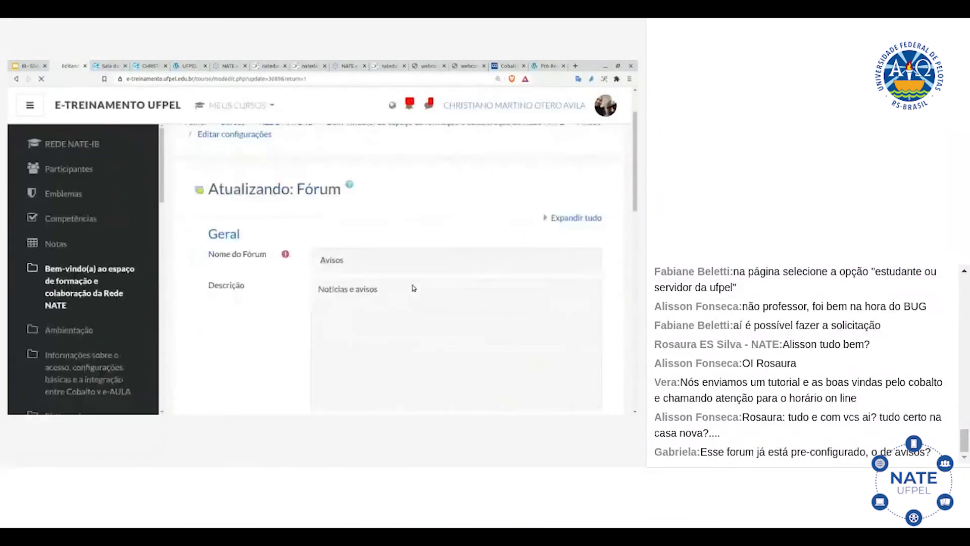
scroll(413, 288, down, 6)
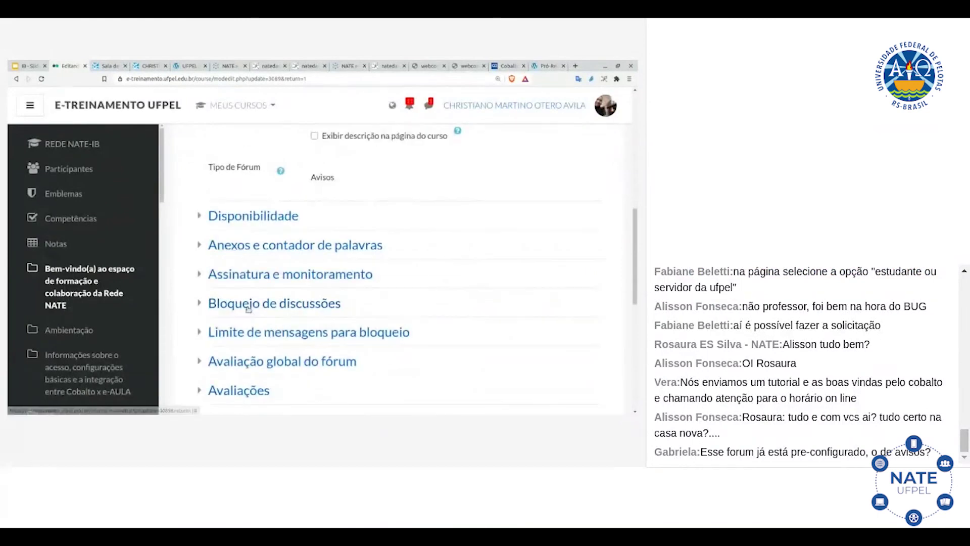
click(210, 278)
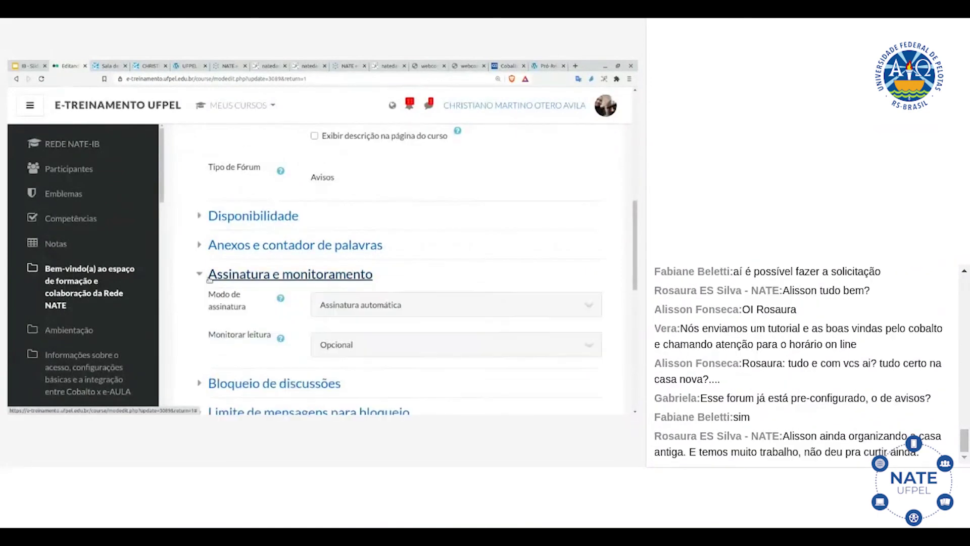
Return to the REDE NATE-IB course page and show the editing options of the Dúvidas e sugestões forum on Cobalto and e-AULA integration
scroll(209, 280, up, 3)
click(53, 147)
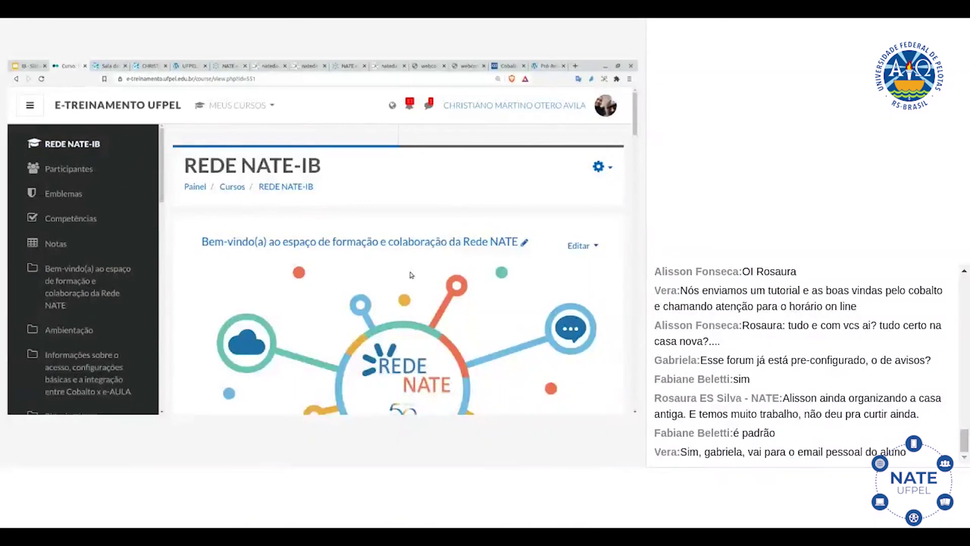
scroll(391, 280, down, 5)
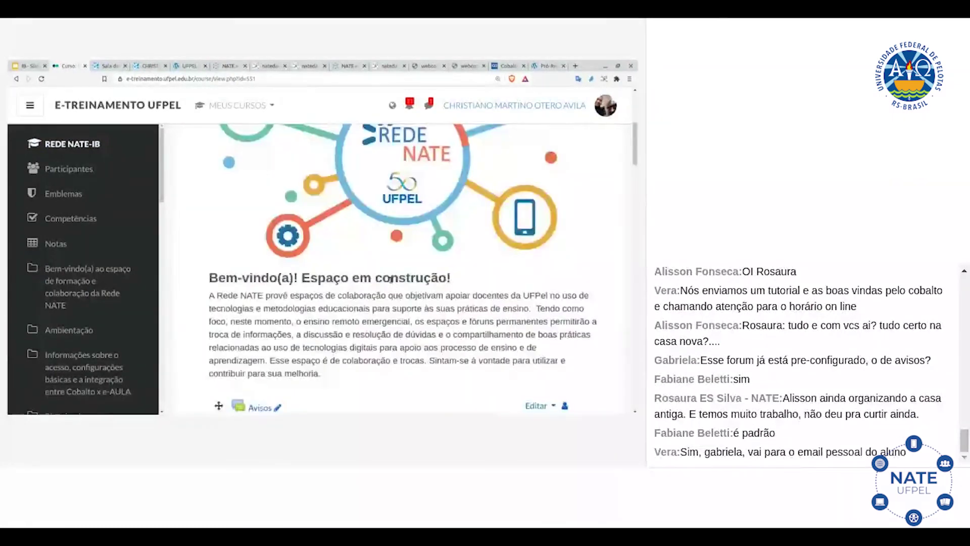
scroll(425, 339, down, 8)
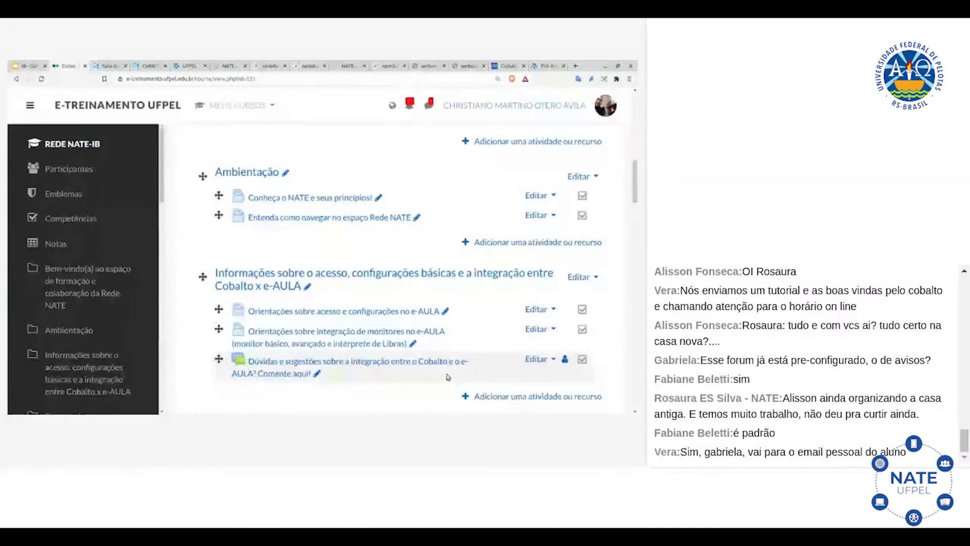
scroll(447, 376, down, 1)
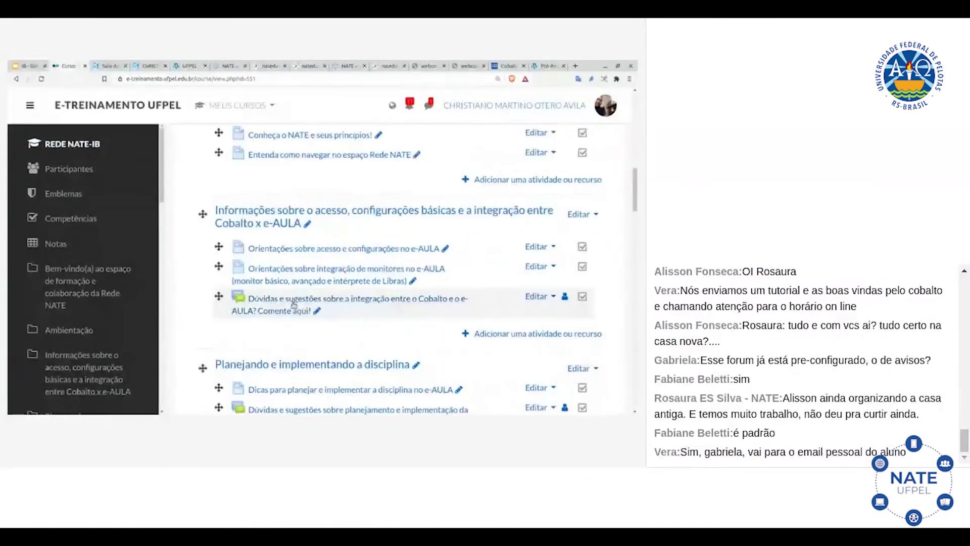
click(553, 297)
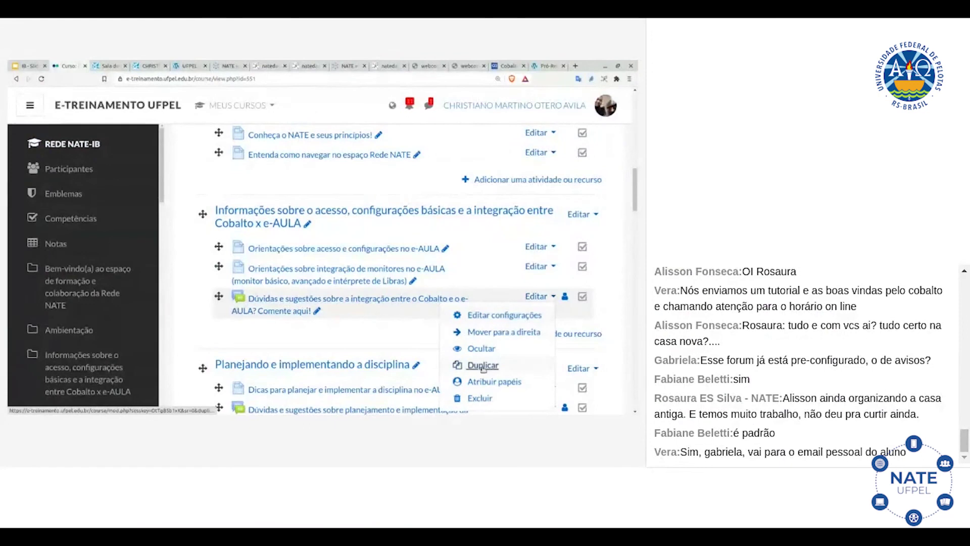
click(392, 344)
scroll(386, 336, up, 3)
scroll(385, 331, up, 1)
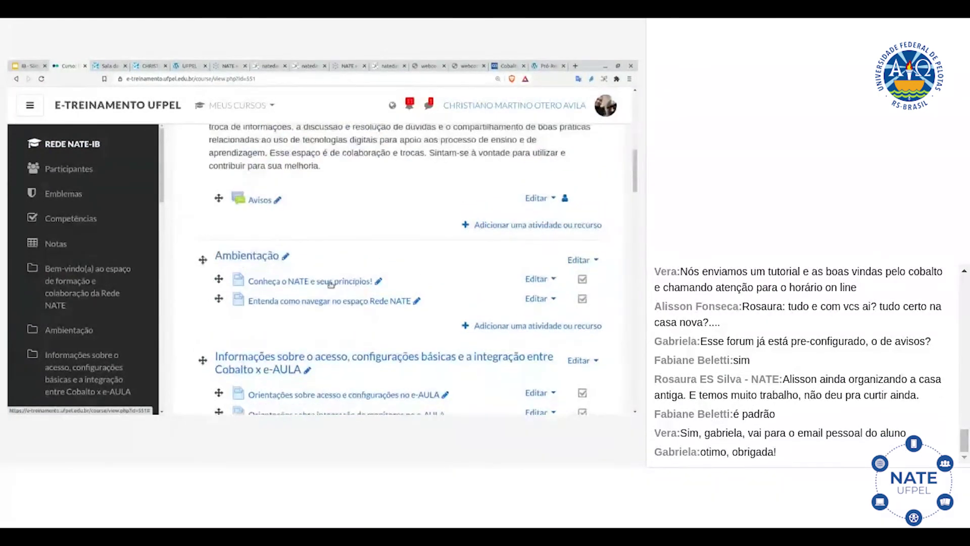